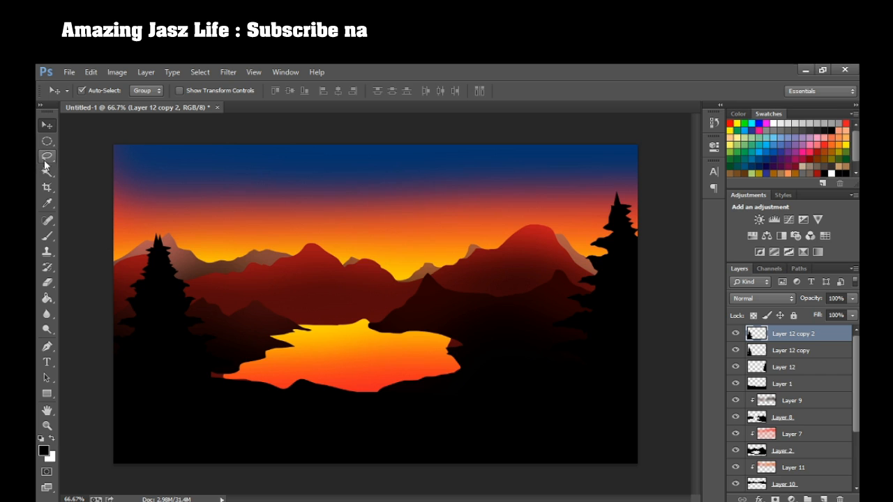
Step: Lasso the stray piece beside the left pine's tip, delete it and clear the selection
mouse_move(169, 241)
left_mouse_down()
mouse_move(100, 335)
mouse_move(148, 209)
left_mouse_up()
key("Delete")
key("ctrl+d")
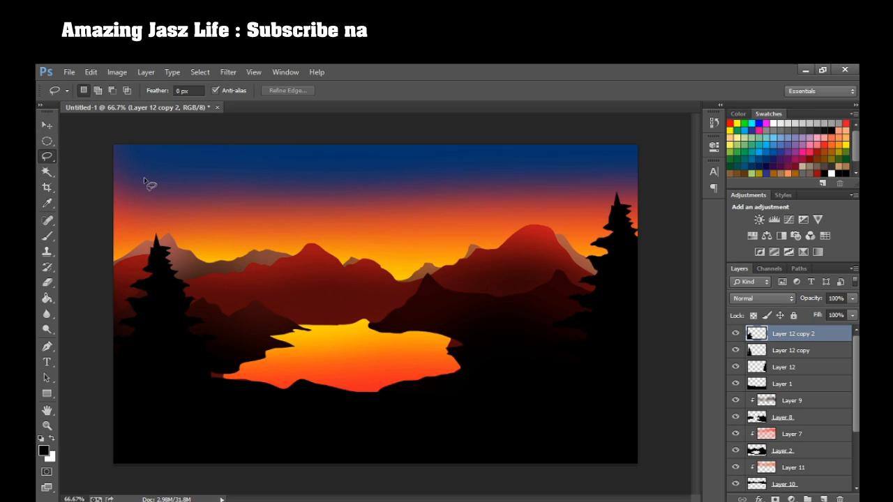
Step: Delete the layer Layer 12 copy
left_click(791, 350, "ctrl")
right_click(780, 349)
left_click(653, 416)
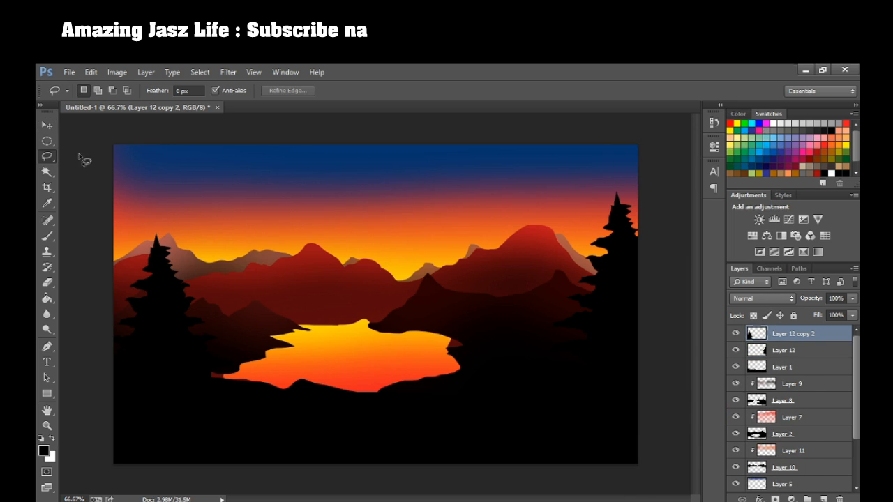
Step: Duplicate the left pine, shrink the copy at the lake's left shore, and place further copies at the right shore and far-left edge
left_click(47, 126)
left_click_drag(168, 328, 259, 315)
key("ctrl+j")
key("ctrl+t")
left_click_drag(334, 261, 266, 357)
left_click_drag(226, 415, 253, 374)
key("Return")
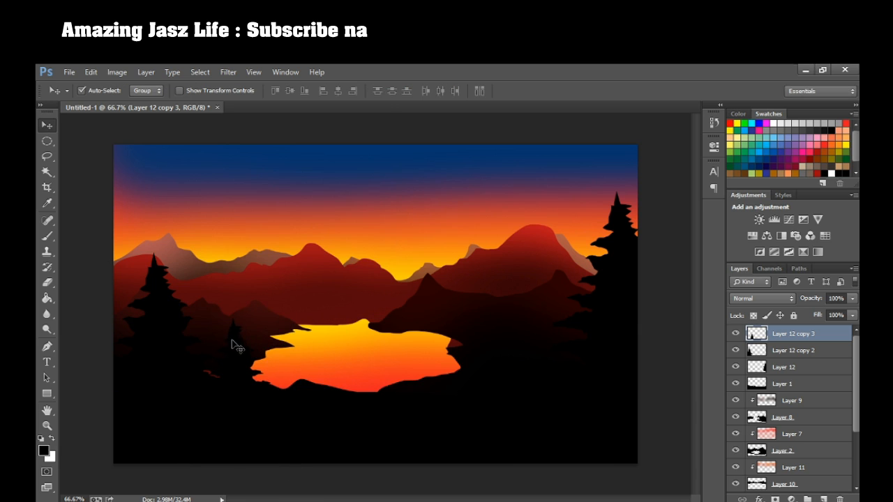
left_click_drag(240, 356, 547, 349, "alt")
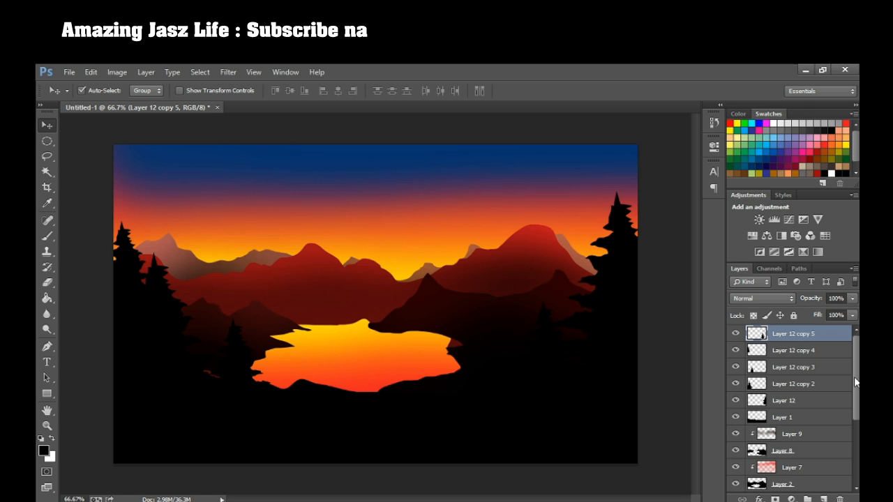
Step: Add a new empty layer directly above Layer 1
scroll(855, 383, "down", 1)
left_click(782, 403)
left_click(823, 499)
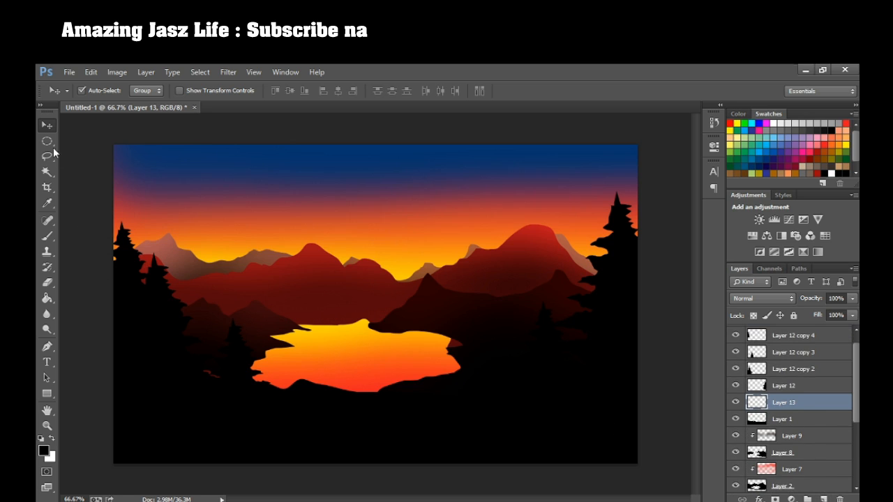
Step: Sample the orange sky just above the horizon and brush a soft glow behind the trees on both lake shores
left_click(46, 203)
left_click(401, 256)
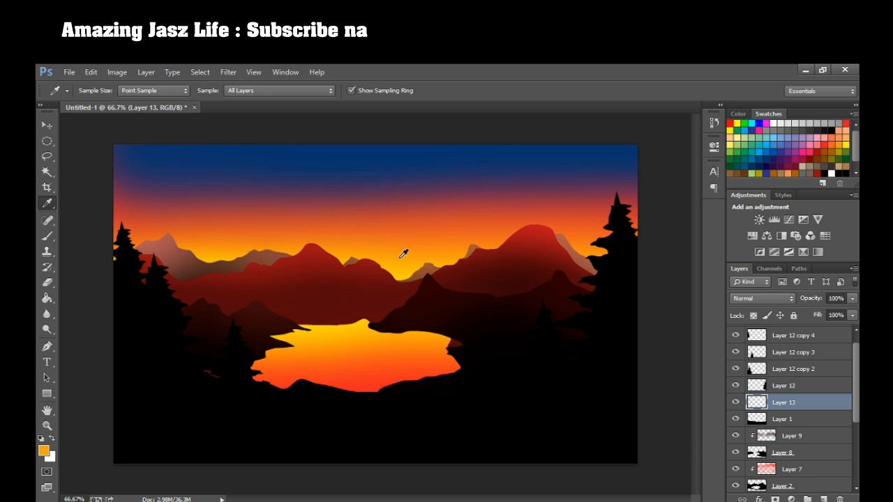
left_click(47, 236)
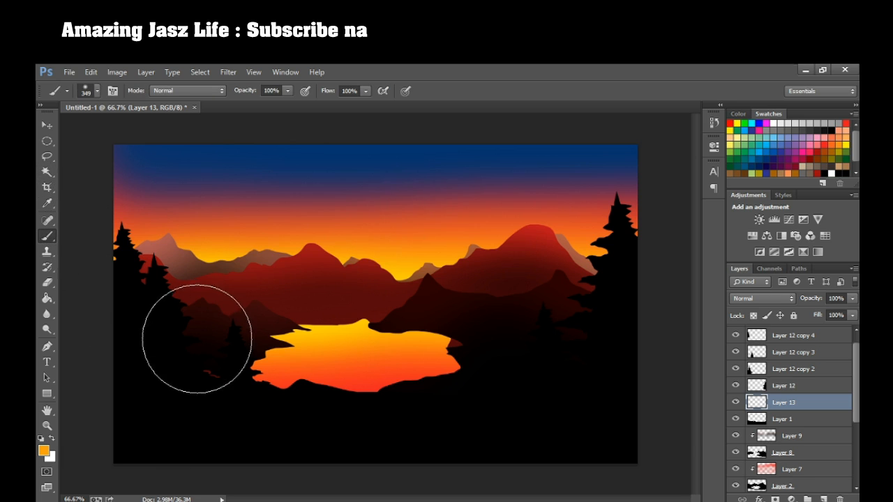
mouse_move(172, 348)
left_mouse_down()
mouse_move(147, 347)
mouse_move(145, 356)
mouse_move(197, 380)
mouse_move(233, 384)
left_mouse_up()
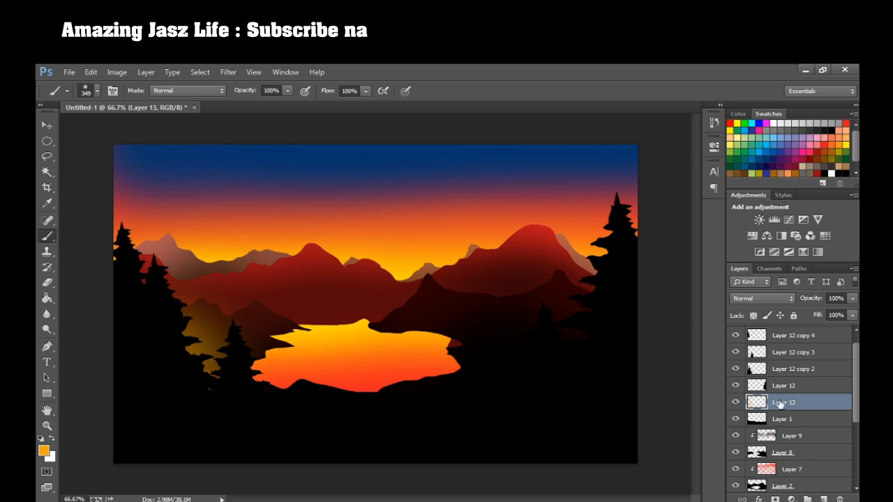
mouse_move(276, 396)
left_mouse_down()
mouse_move(459, 386)
mouse_move(528, 359)
mouse_move(622, 370)
left_mouse_up()
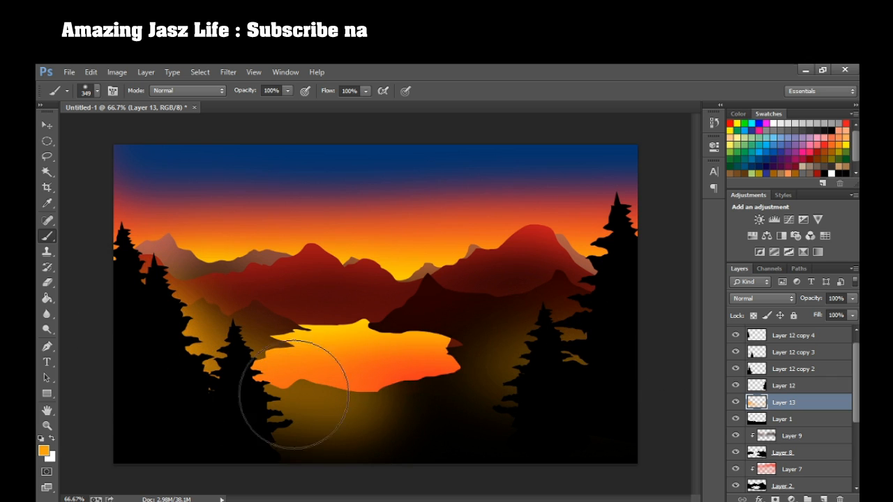
Step: Move the far-left pine lower, partly off the canvas, and shrink and reposition the pine next to it
left_click(47, 125)
mouse_move(129, 268)
left_mouse_down()
mouse_move(109, 287)
mouse_move(97, 283)
mouse_move(106, 275)
left_mouse_up()
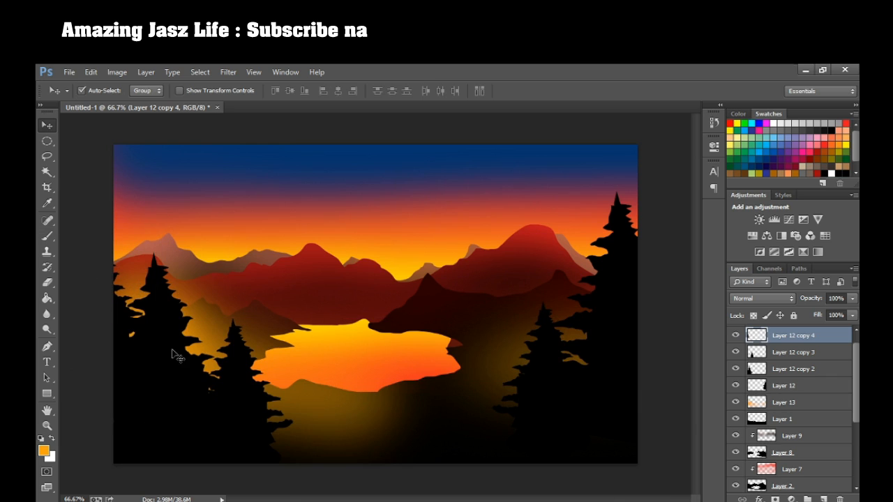
left_click(183, 353)
key("ctrl+t")
left_click_drag(257, 251, 220, 300)
left_click_drag(171, 365, 198, 338)
key("Return")
Step: Enlarge the far-left pine and place it so it is partly cut off by the canvas edge
left_click_drag(129, 339, 152, 304)
key("ctrl+t")
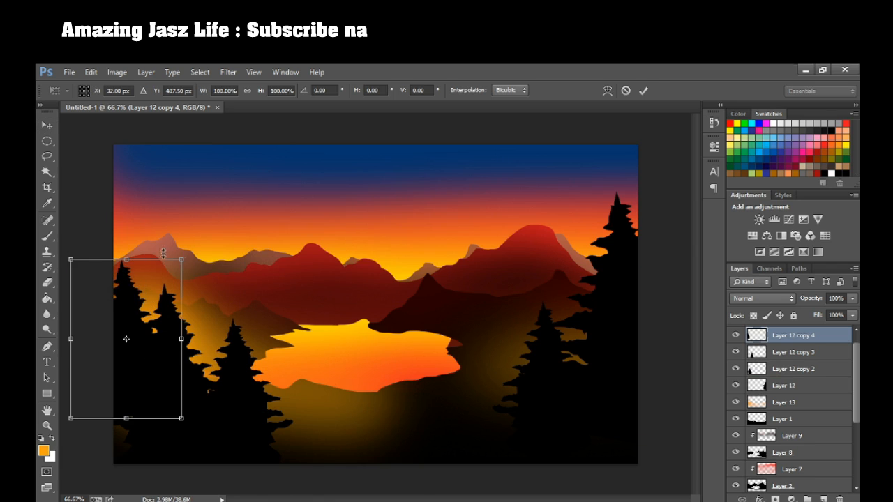
left_click_drag(184, 255, 215, 205)
left_click_drag(181, 299, 145, 334)
key("Return")
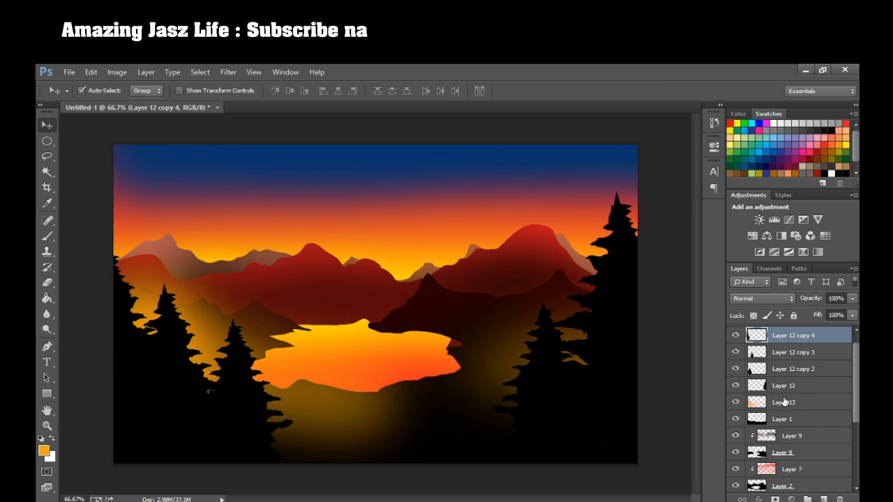
Step: Lower the opacity of the orange glow layer, Layer 13, to about 17%
left_click(784, 402)
left_click_drag(853, 298, 797, 310)
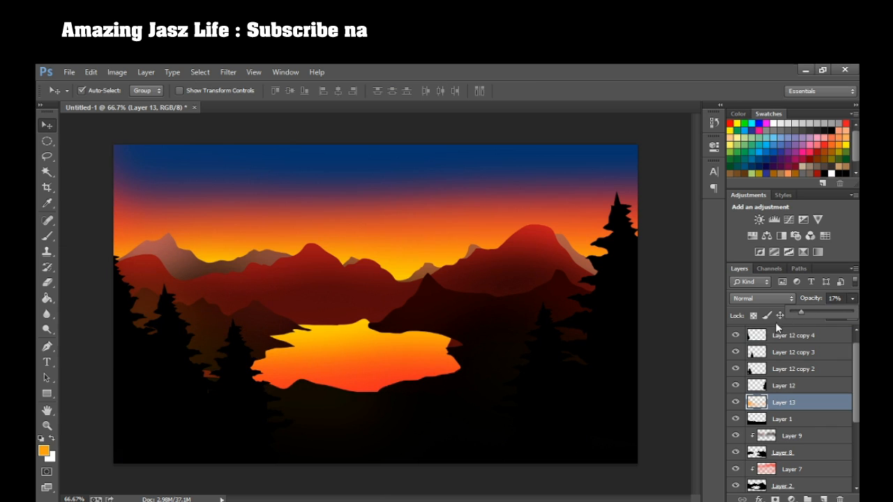
left_click(358, 296)
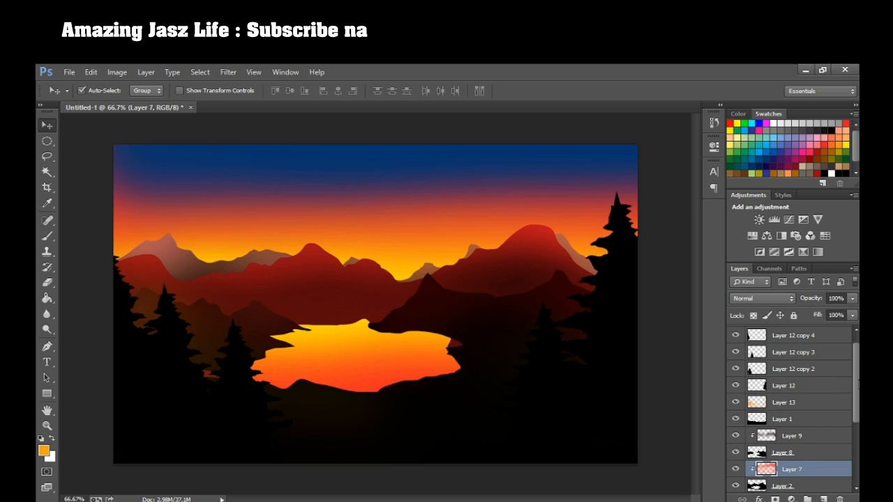
Step: Add a new empty layer at the top of the layer stack, above Layer 12 copy 5
left_click_drag(857, 383, 855, 370)
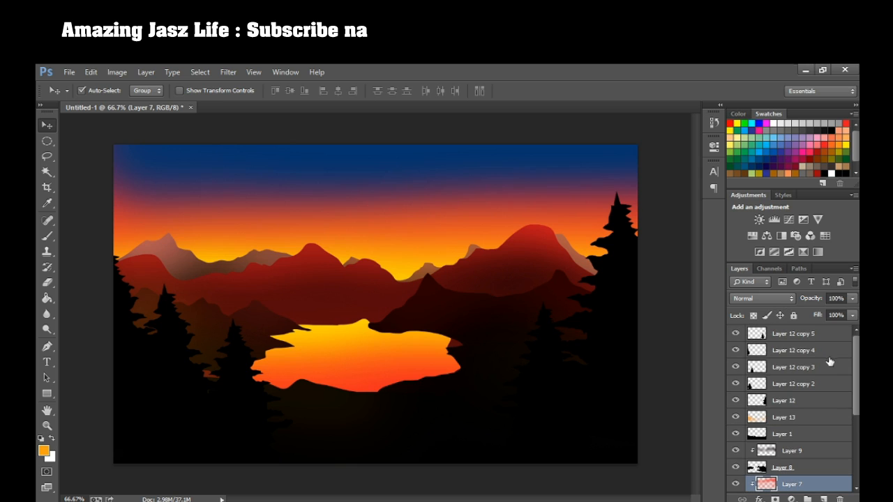
left_click(793, 336)
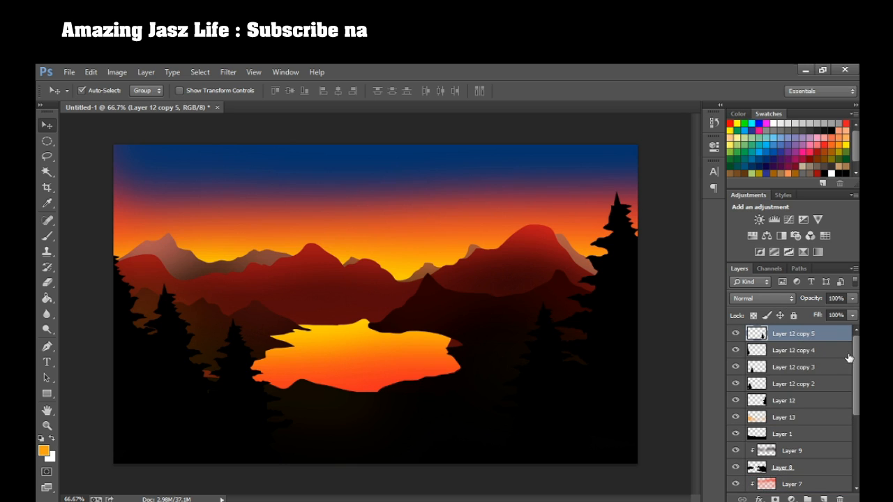
left_click(826, 490)
left_click(817, 346)
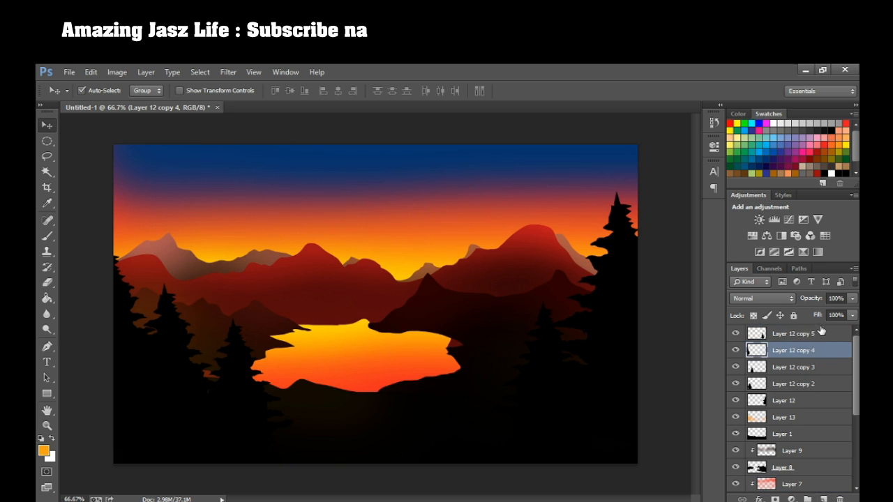
left_click(821, 332)
left_click(824, 499)
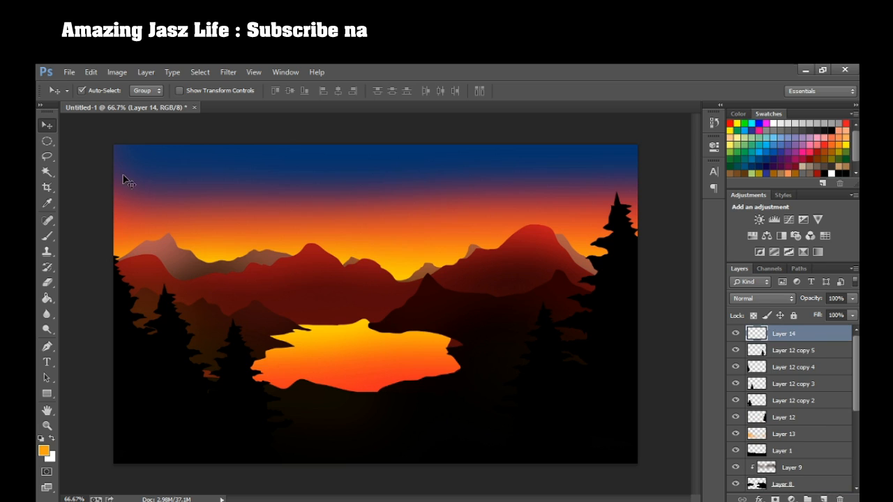
Step: Draw a small circular selection just above the horizon dip, fill it with white as the sun and deselect
left_click(47, 141)
left_click_drag(396, 257, 408, 263)
left_click(48, 300)
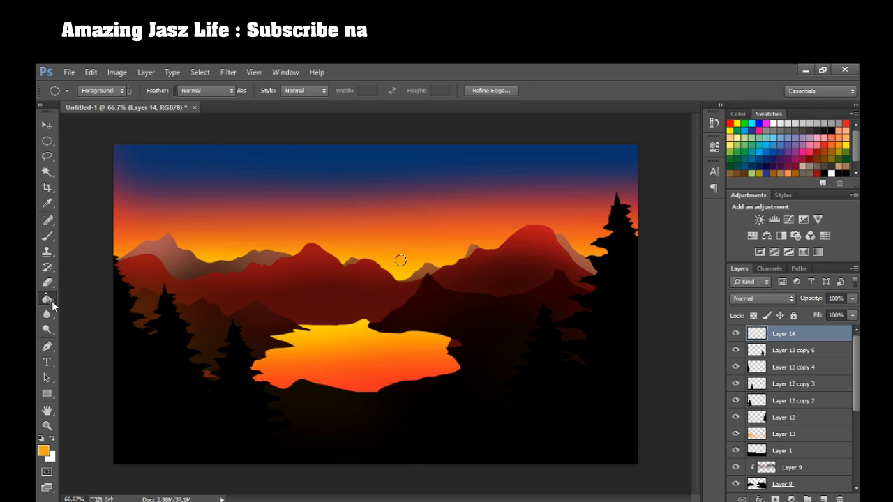
left_click(52, 439)
left_click(402, 262)
key("ctrl")
key("ctrl+d")
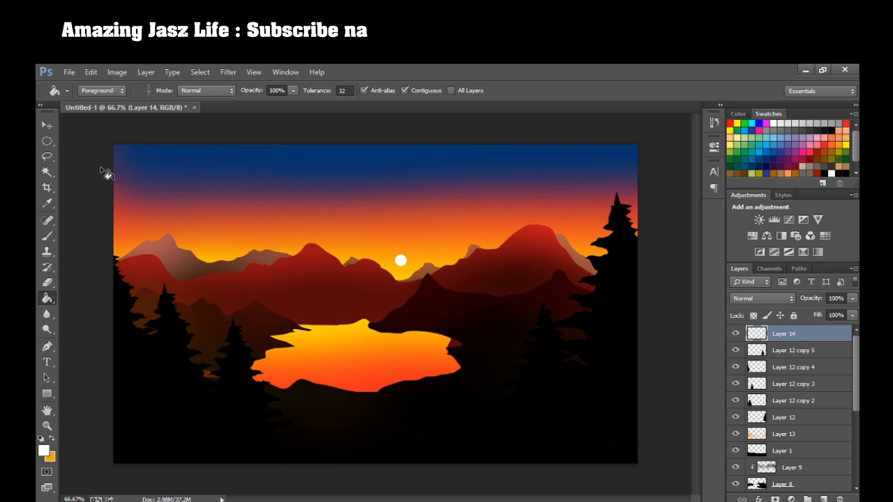
left_click(47, 141)
key("shift")
left_click_drag(379, 238, 426, 249)
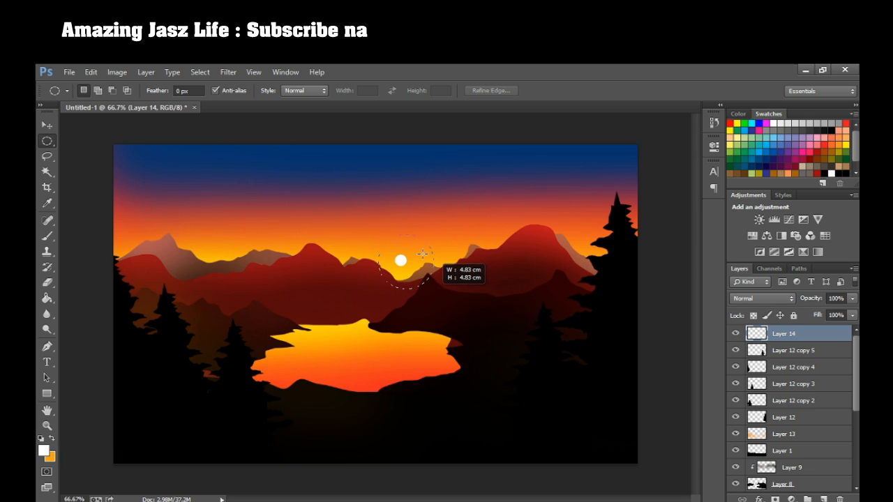
key("ctrl+d")
key("v")
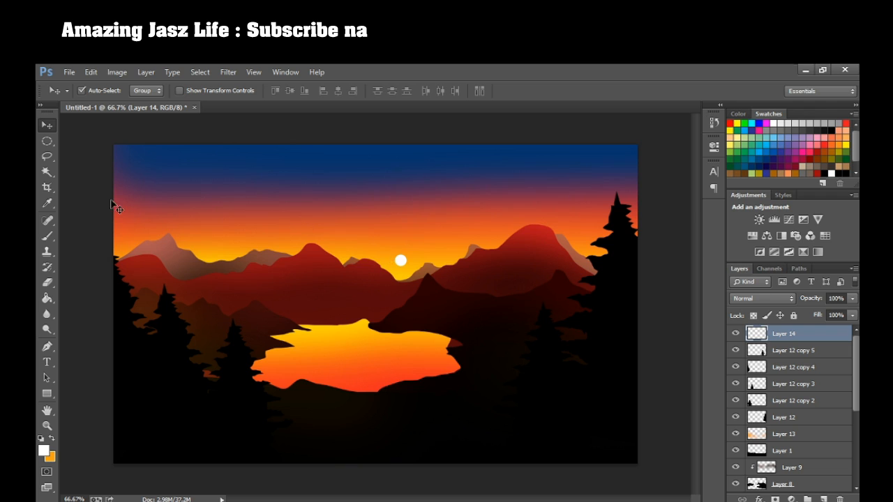
Step: Draw a larger circular selection around the sun, fill it with orange on a new layer and deselect
left_click(46, 141)
left_click_drag(367, 246, 425, 291)
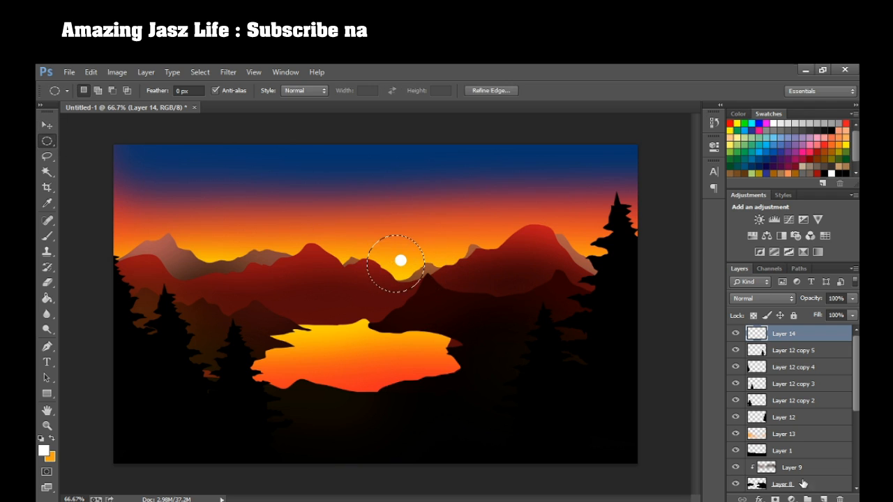
left_click(824, 500)
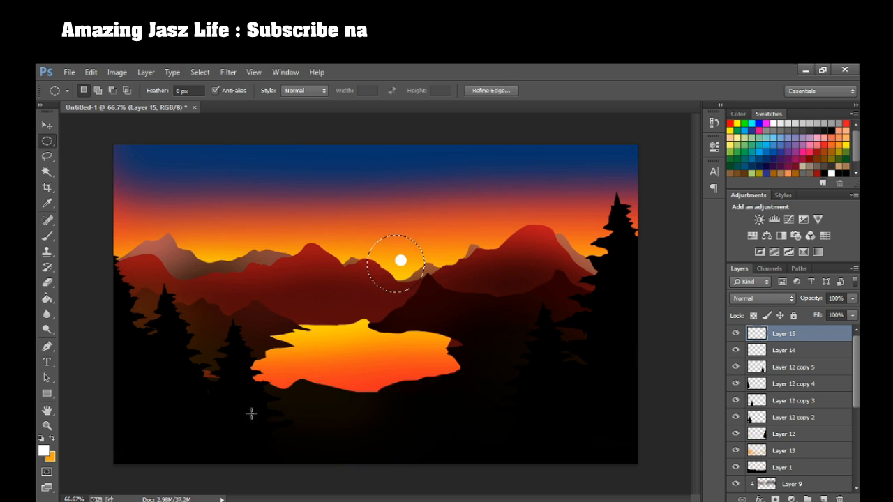
left_click(836, 141)
left_click(47, 298)
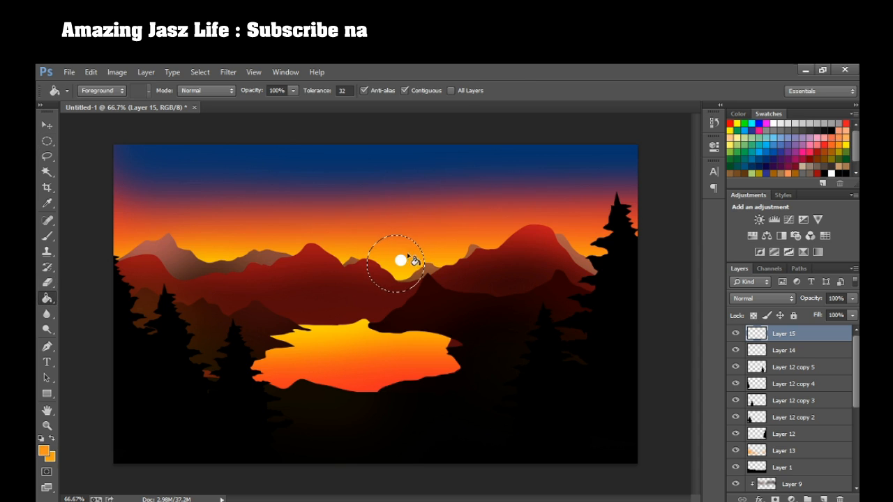
left_click(403, 259)
key("ctrl+d")
Step: Set the orange circle's opacity to 29% and centre it on the white sun
left_click(47, 125)
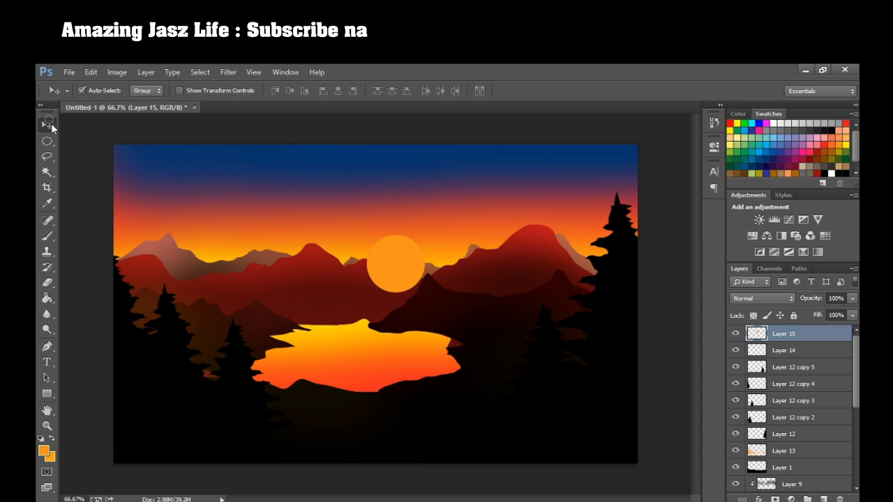
left_click_drag(400, 260, 410, 260)
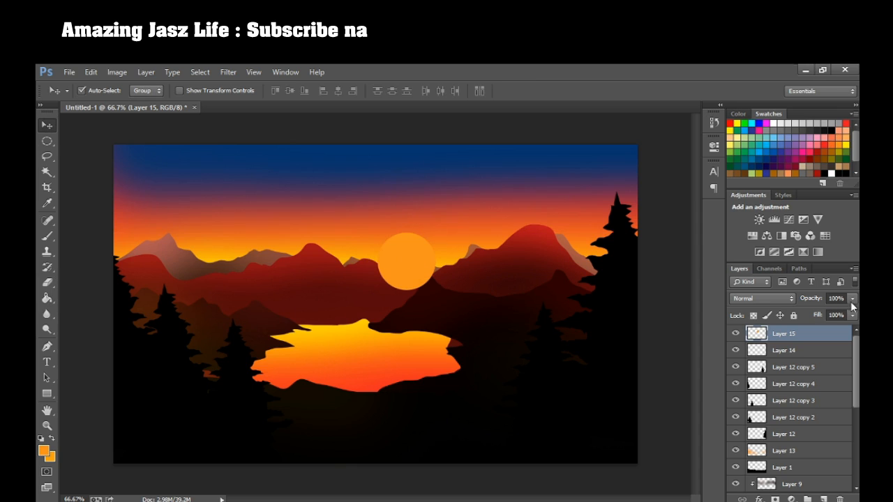
mouse_move(803, 309)
left_mouse_down()
mouse_move(800, 316)
mouse_move(805, 309)
left_mouse_up()
left_click_drag(421, 255, 412, 265)
Step: Duplicate the translucent orange circle and enlarge the copy to about 144% around the sun
key("ctrl+j")
key("ctrl+t")
mouse_move(427, 236)
left_mouse_down()
mouse_move(449, 206)
mouse_move(417, 245)
left_mouse_up()
key("Return")
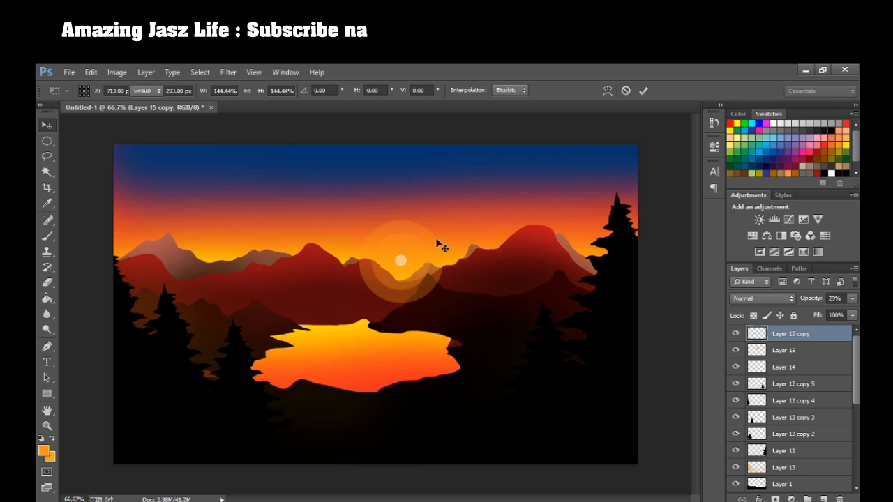
Step: Duplicate the enlarged halo circle again, scale the copy up further and centre it on the sun
key("ctrl+j")
key("ctrl+t")
left_click_drag(439, 219, 481, 201)
left_click_drag(447, 223, 430, 238)
key("Return")
Step: Lower the opacity of the largest halo circle and set the middle one, Layer 15 copy, to 18%
left_click(850, 299)
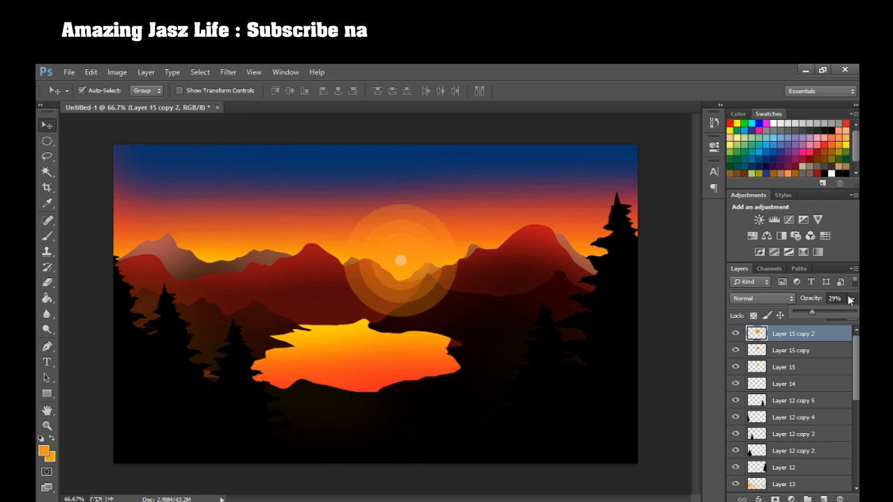
mouse_move(808, 309)
left_mouse_down()
mouse_move(798, 311)
mouse_move(806, 313)
left_mouse_up()
left_click(809, 350)
left_click(852, 299)
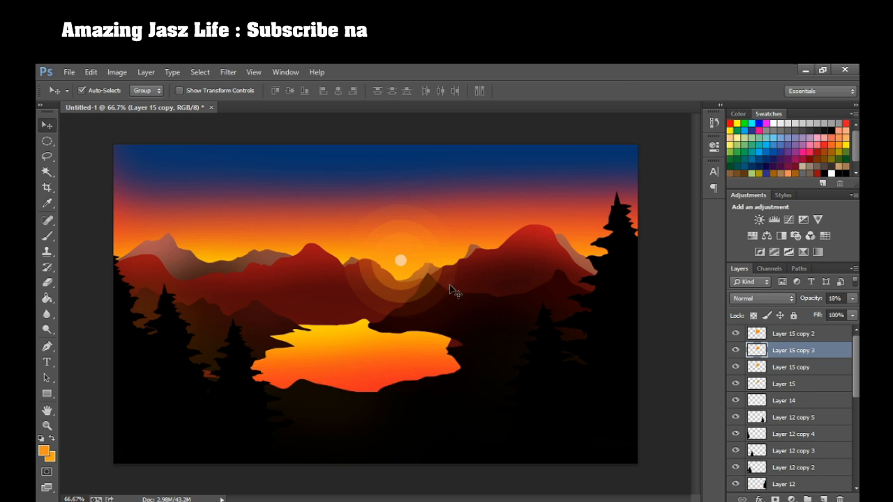
Step: Duplicate the middle halo circle, enlarge the copy to about 161% centred on the sun and set its opacity to 12%
key("ctrl+j")
key("ctrl+t")
left_click_drag(444, 218, 434, 248)
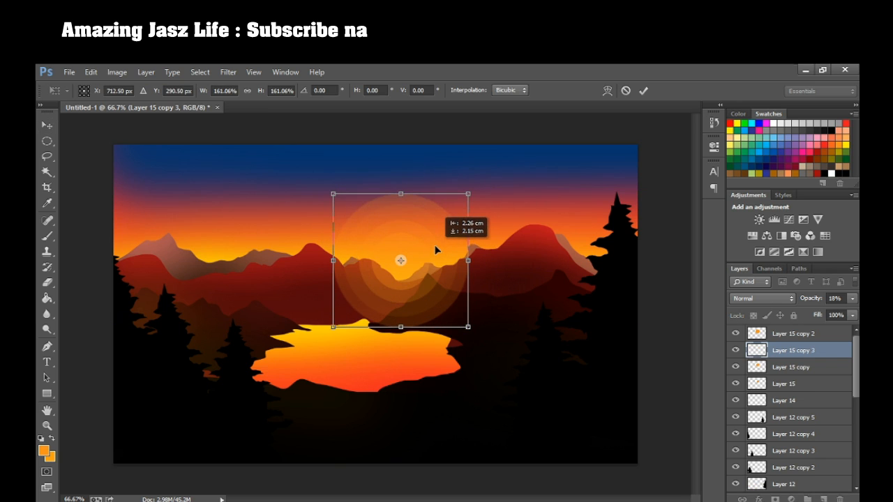
key("Return")
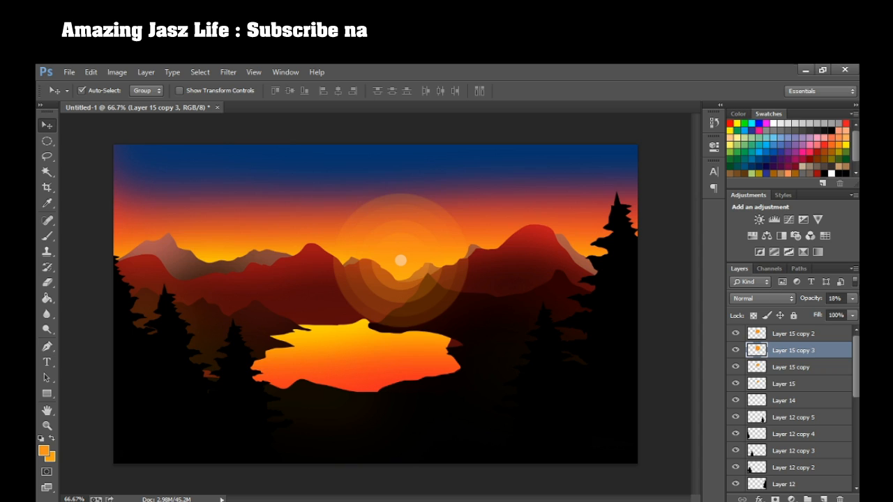
left_click(850, 298)
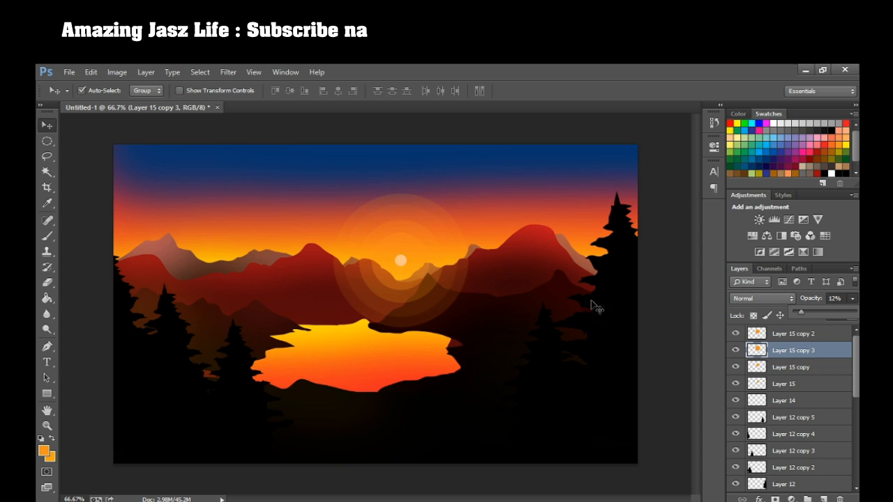
Step: Set the opacity of the second-largest halo circle, Layer 15 copy 2, to 10%
left_click(415, 264)
left_click(852, 299)
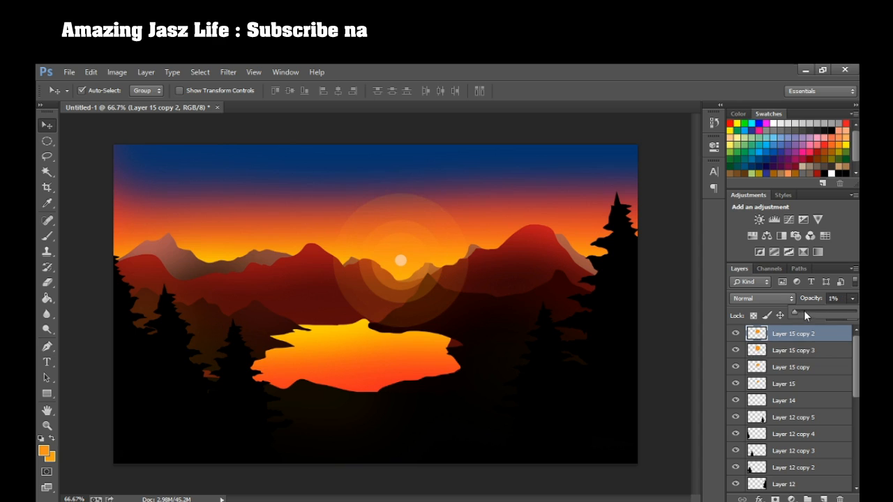
left_click_drag(794, 312, 800, 312)
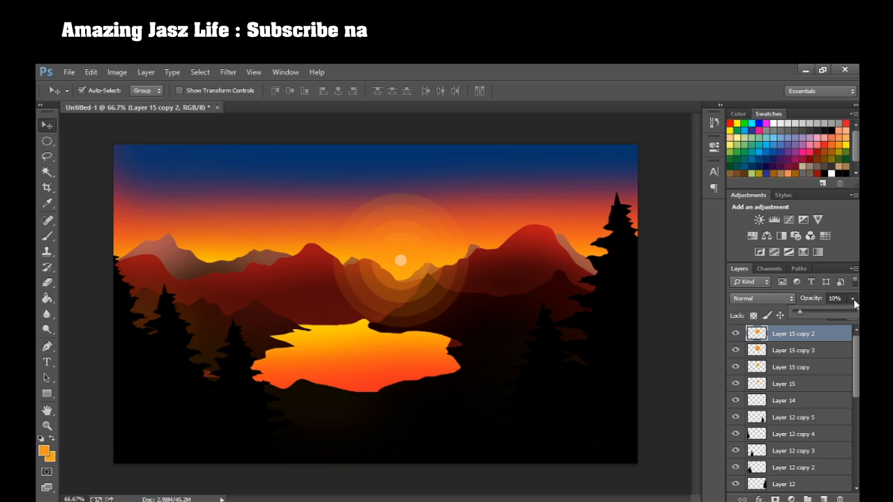
Step: Set the opacity of the smallest halo circle, Layer 15, to 18%
left_click(787, 388)
left_click(787, 386)
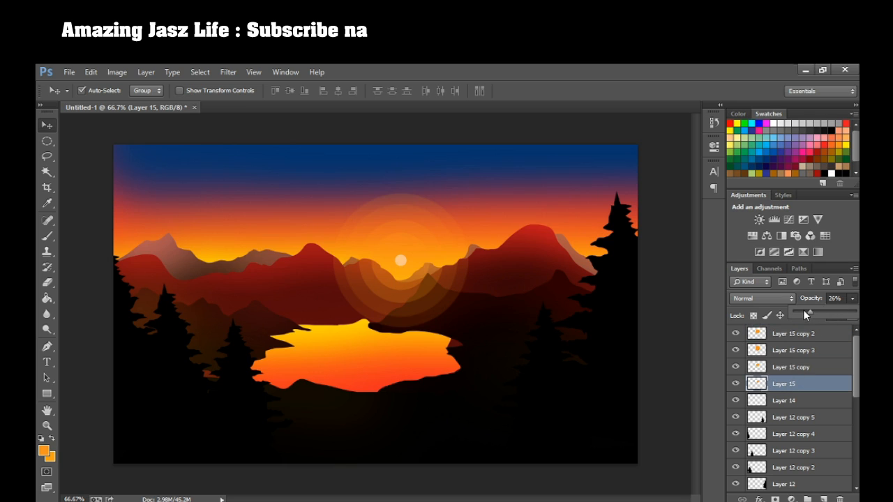
left_click(55, 131)
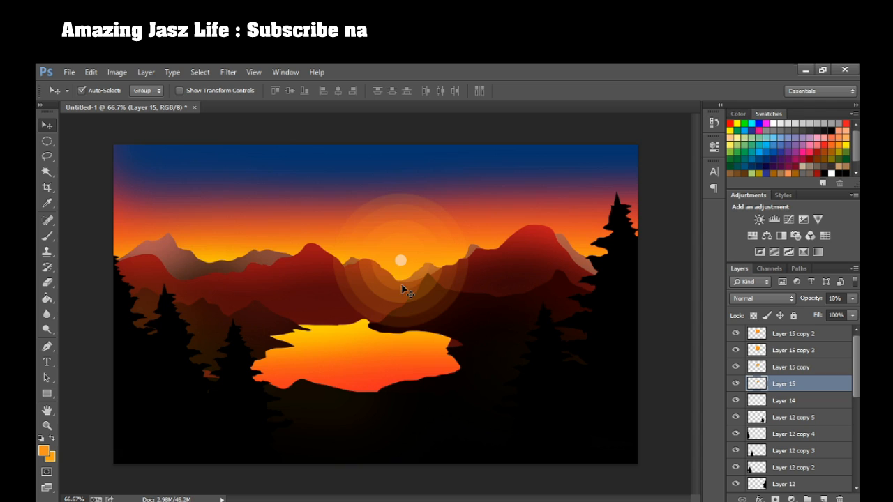
Step: Paint a soft white glow over the sun with a 96 px brush on a new layer directly below Layer 14
left_click(786, 400)
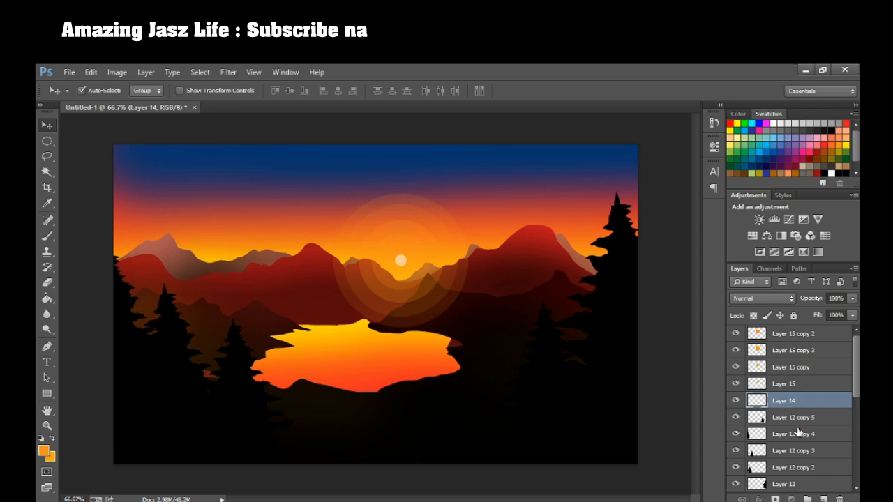
left_click(823, 500, "ctrl")
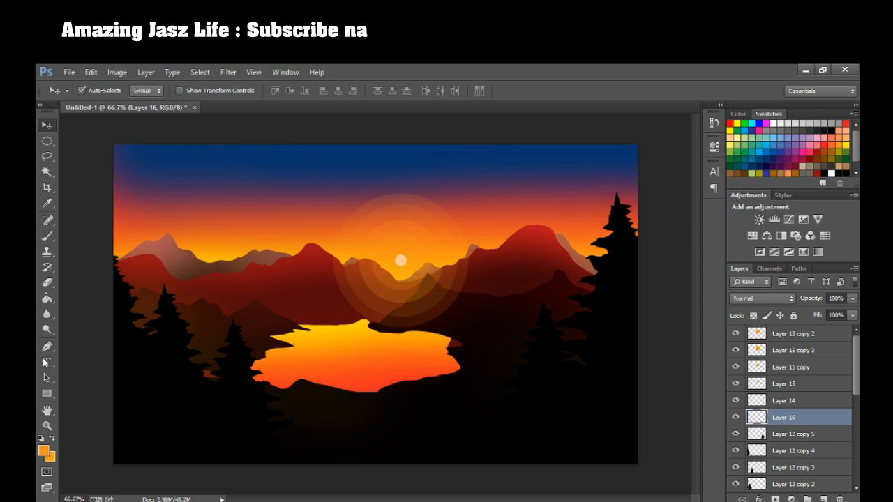
left_click(47, 236)
right_click(407, 281)
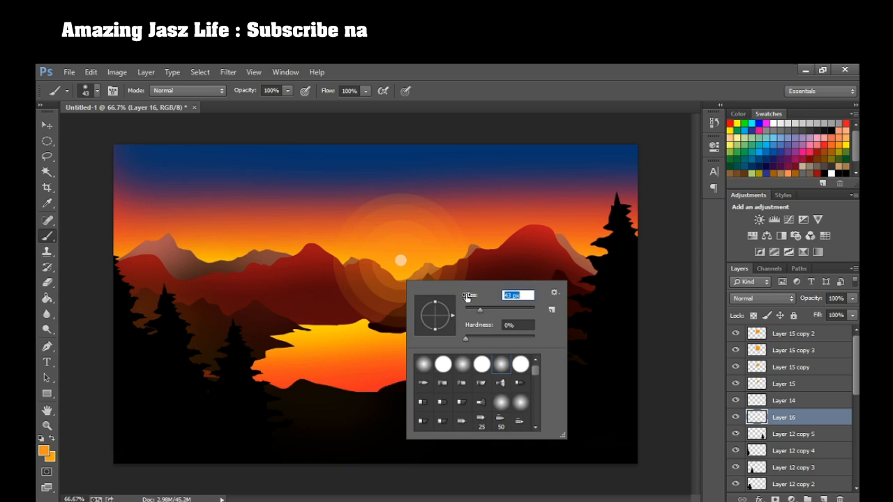
left_click(400, 261)
left_click(41, 439)
left_click(51, 438)
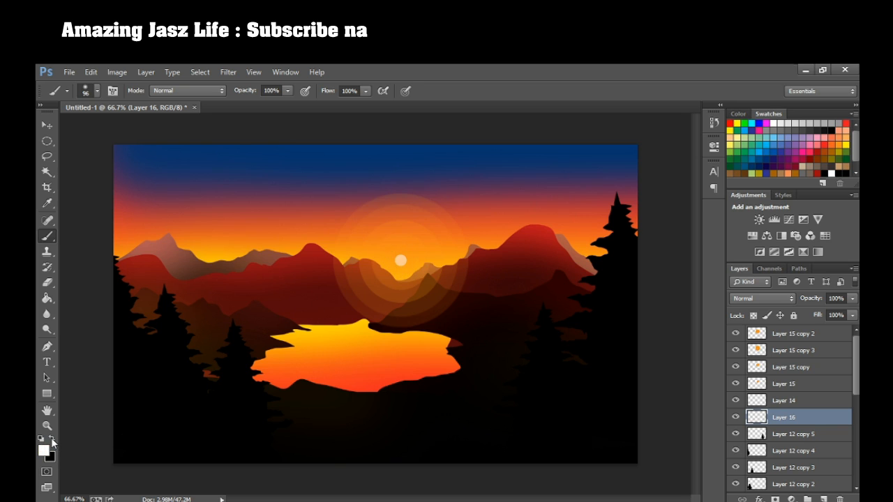
left_click(401, 261)
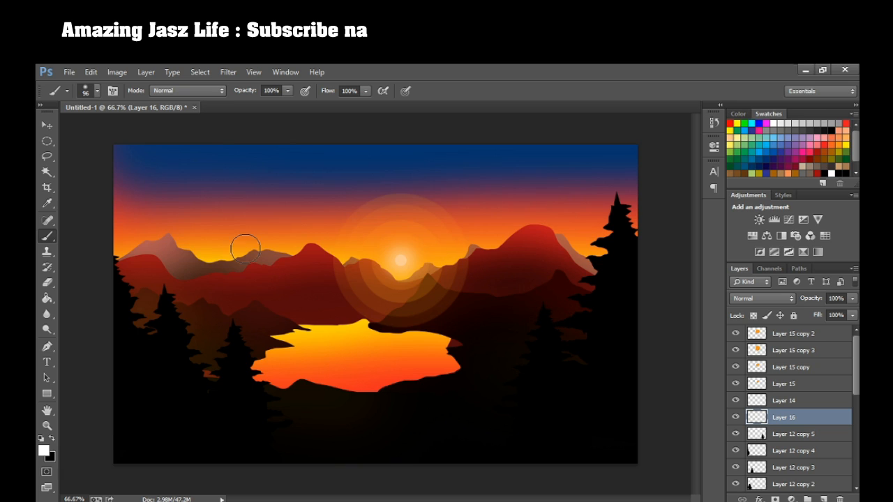
Step: Outline a hexagonal selection over the right mountain's peak with the Polygonal Lasso and add a new layer above Layer 15 copy 2
right_click(47, 159)
left_click(84, 166)
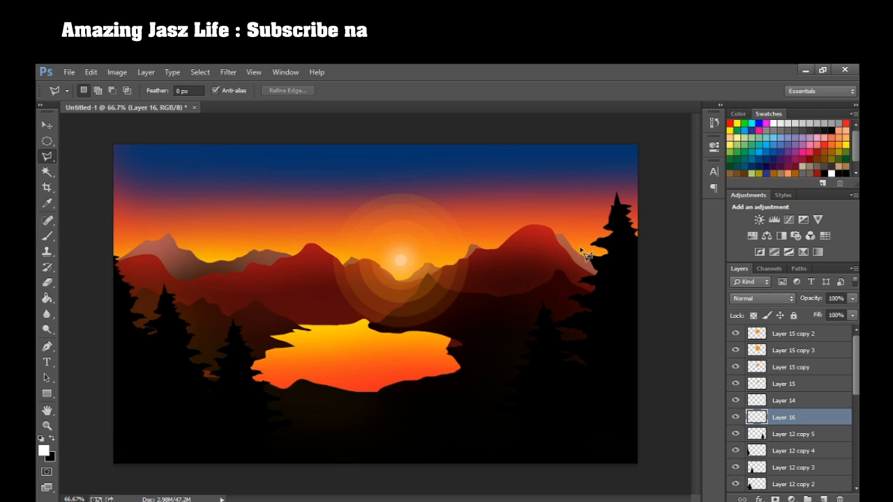
left_click(807, 335)
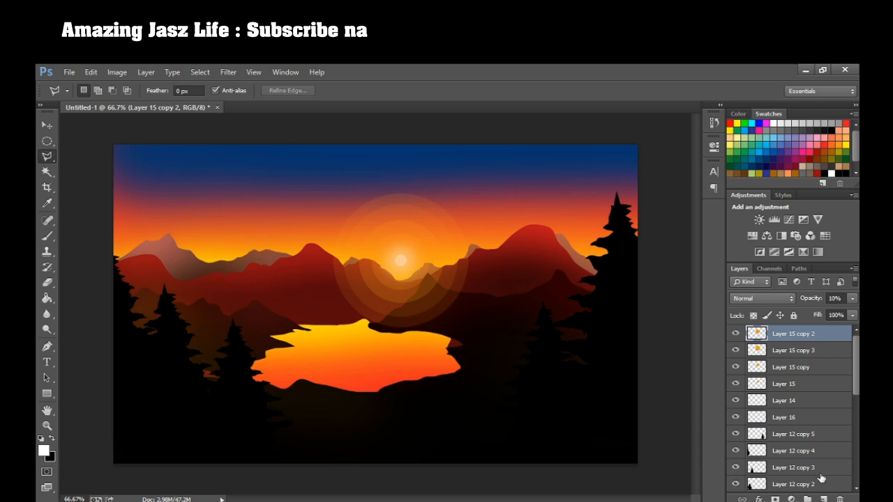
left_click(525, 208)
left_click(556, 223)
left_click(558, 257)
left_click(527, 273)
left_click(503, 219)
left_click(824, 499)
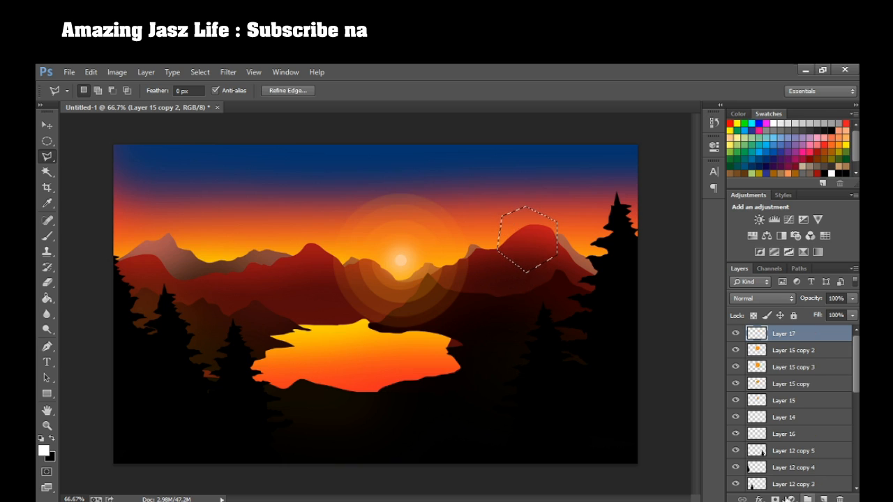
Step: Fill the hexagon with an orange sampled from the sky and lower the layer's opacity to 11%
left_click(46, 203)
left_click(202, 220)
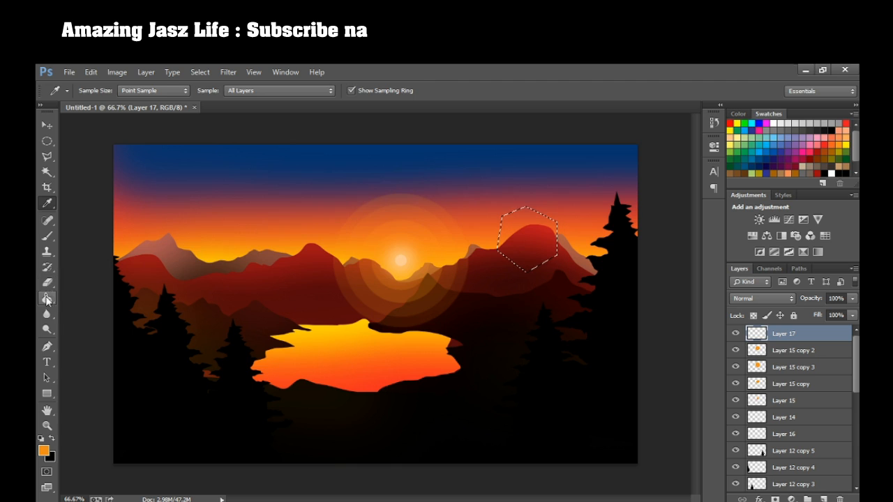
left_click(47, 297)
left_click(532, 233)
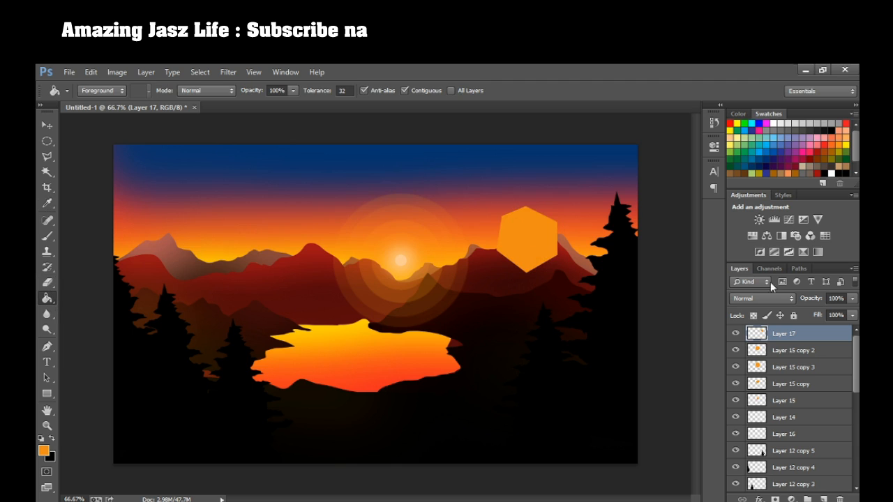
left_click_drag(807, 314, 797, 314)
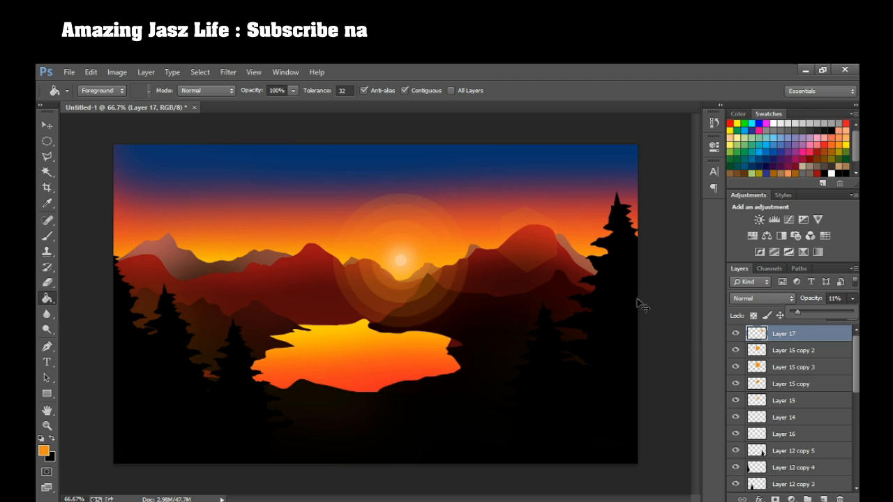
Step: Duplicate the hexagon, scale the copy to about 51%, rotate it about -34°, place it beside the tall right pine and set its opacity to 30%
key("ctrl+j")
key("ctrl+t")
left_click_drag(594, 211, 551, 196)
left_click_drag(545, 247, 618, 202)
left_click_drag(602, 149, 599, 199)
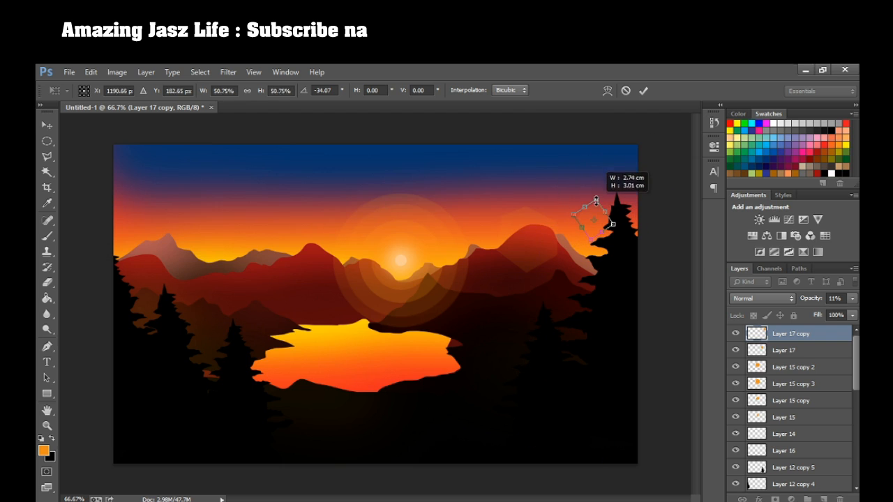
key("Return")
key("g")
left_click(852, 298)
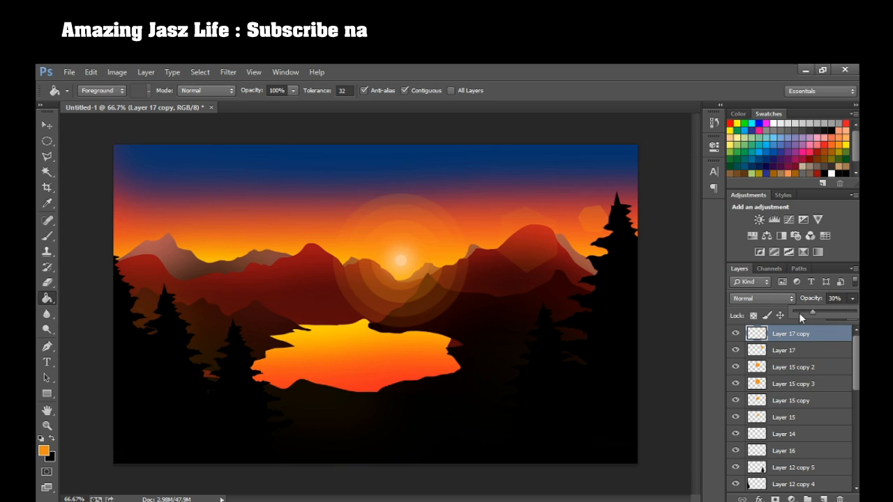
Step: Duplicate the small hexagon and enlarge the copy in the sky above the tall right pine, partly beyond the canvas edge
key("ctrl+j")
left_click(48, 125)
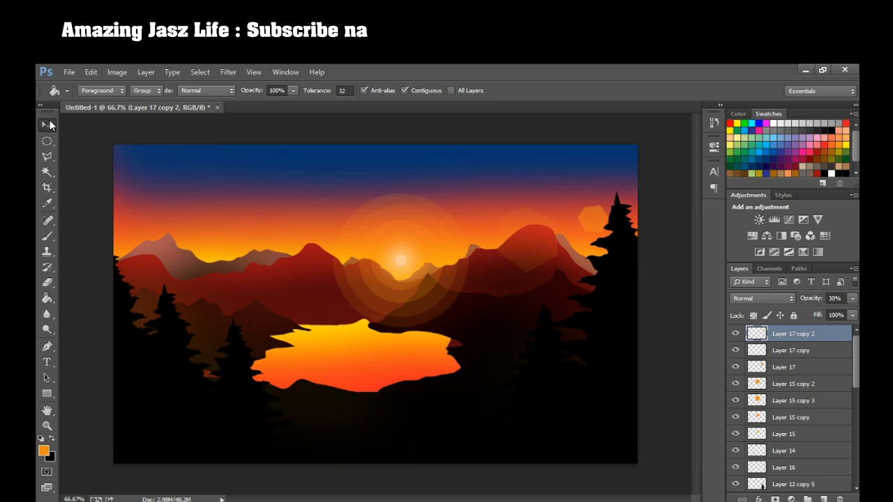
mouse_move(594, 220)
left_mouse_down()
mouse_move(632, 182)
mouse_move(586, 217)
left_mouse_up()
key("ctrl+t")
left_click_drag(632, 181, 648, 177)
key("Return")
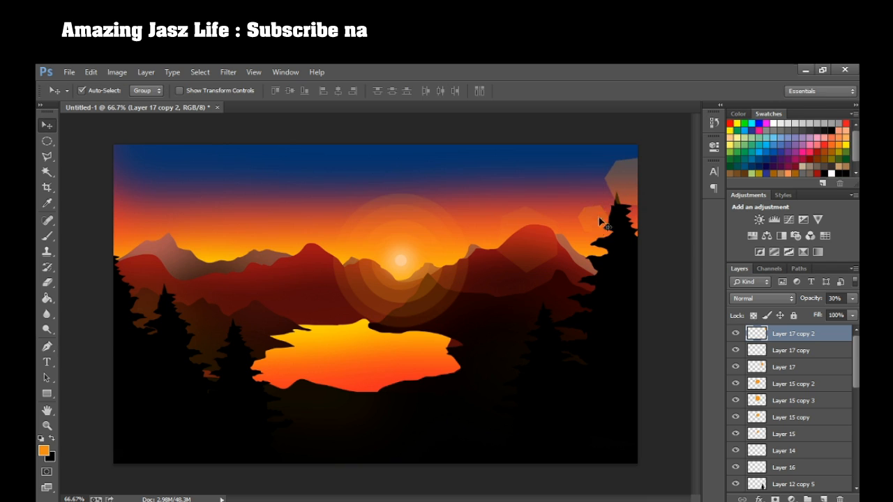
Step: Copy the small hexagon onto the mountain left of the sun and add a smaller duplicate beside it, nearer the sun
left_click(598, 222)
left_click_drag(595, 223, 342, 290)
key("ctrl+j")
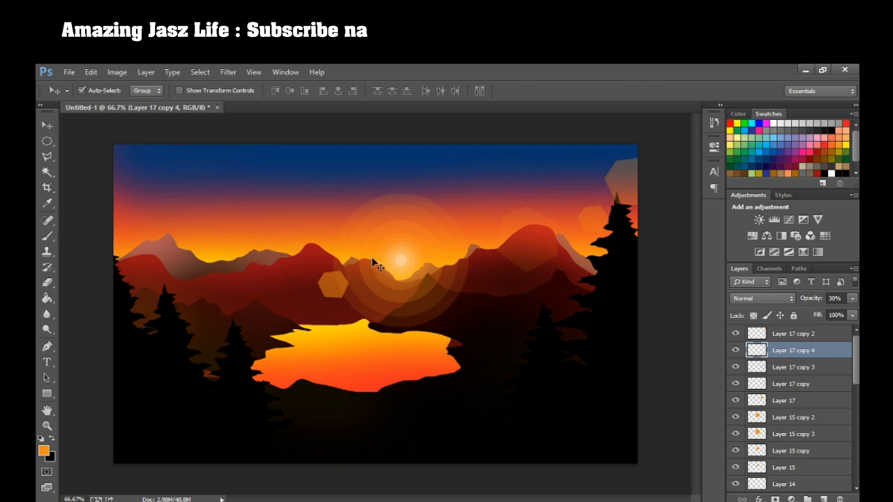
key("ctrl+t")
left_click_drag(358, 262, 321, 227)
key("Return")
Step: Scale the hexagon copy, Layer 17 copy 5, to about 146%, place it on the left mountain and set its opacity to 5%
key("ctrl+t")
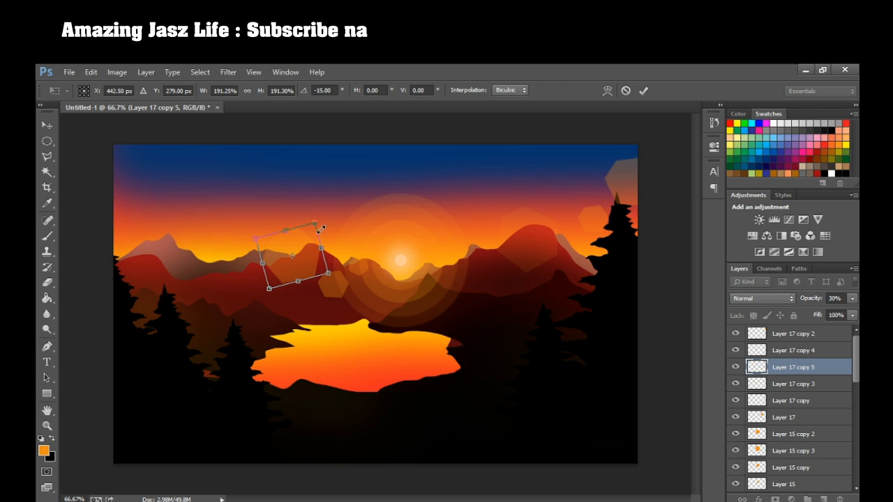
left_click_drag(293, 258, 277, 289)
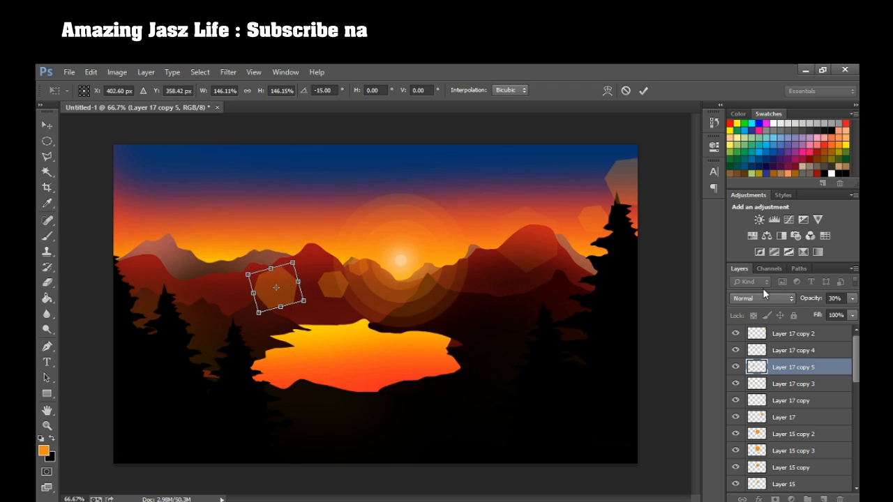
key("Return")
left_click_drag(801, 309, 799, 312)
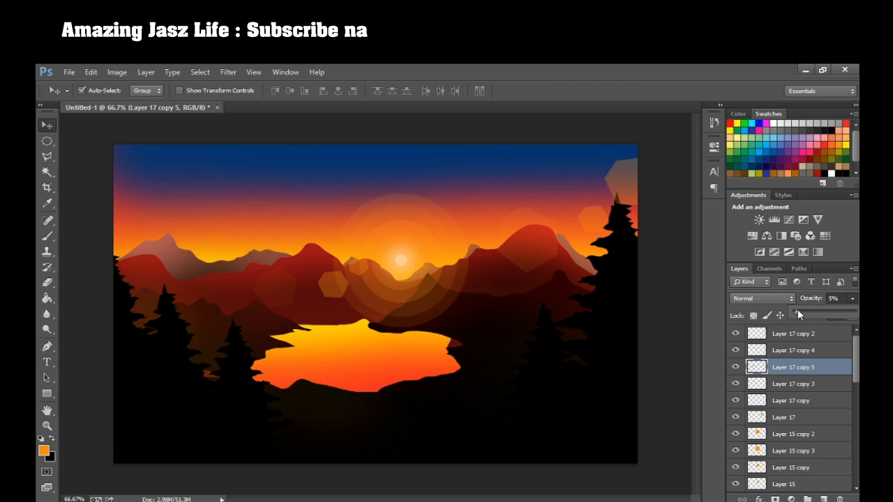
left_click(48, 129)
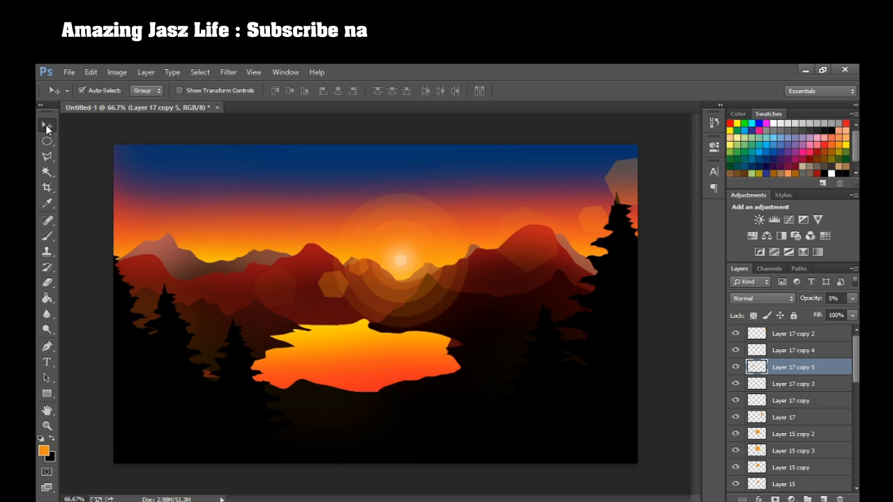
Step: Select Layer 13 and lasso a freehand area with a jagged, grass-like upper edge across the dark foreground below the lake
left_click(403, 353)
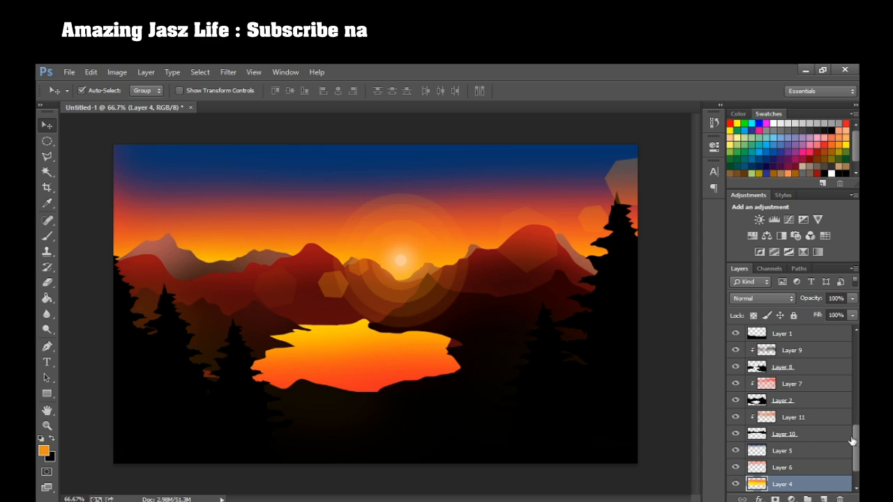
left_click(469, 314)
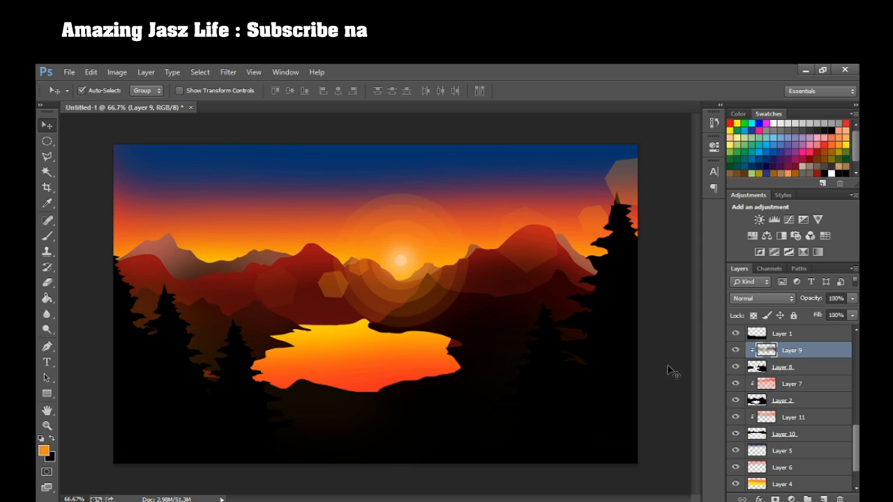
left_click(390, 407)
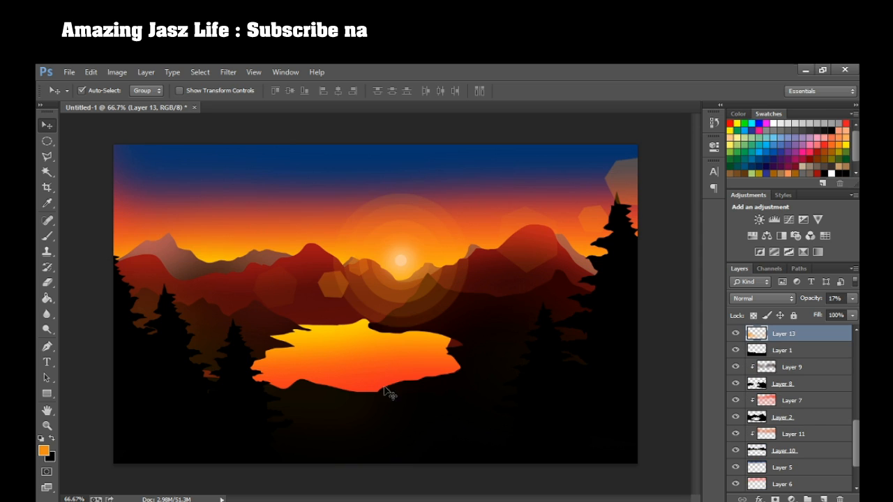
left_click(47, 156)
right_click(47, 156)
left_click(77, 154)
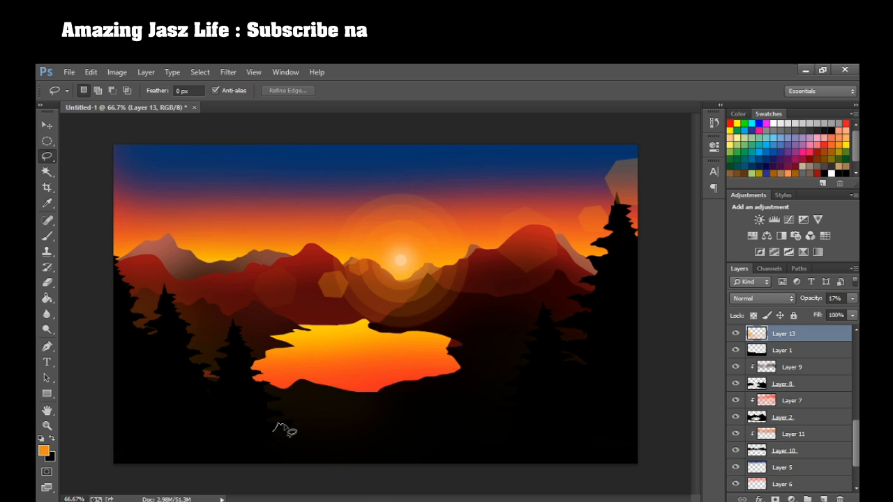
mouse_move(296, 422)
left_mouse_down()
mouse_move(351, 427)
mouse_move(366, 413)
mouse_move(413, 428)
mouse_move(437, 412)
mouse_move(465, 421)
mouse_move(480, 412)
mouse_move(493, 414)
mouse_move(509, 442)
mouse_move(498, 460)
mouse_move(273, 478)
mouse_move(243, 445)
left_mouse_up()
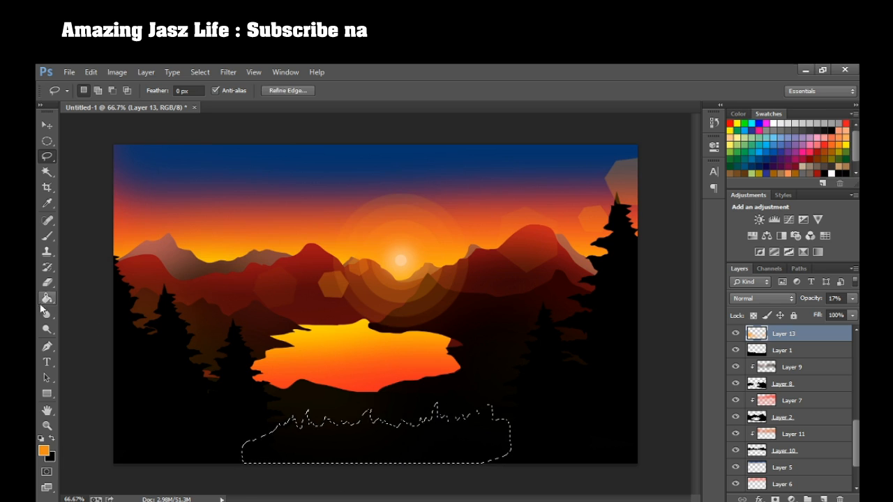
Step: Fill the grass-shaped selection with black on a new layer above Layer 13 and deselect it
left_click(47, 298)
left_click(51, 438)
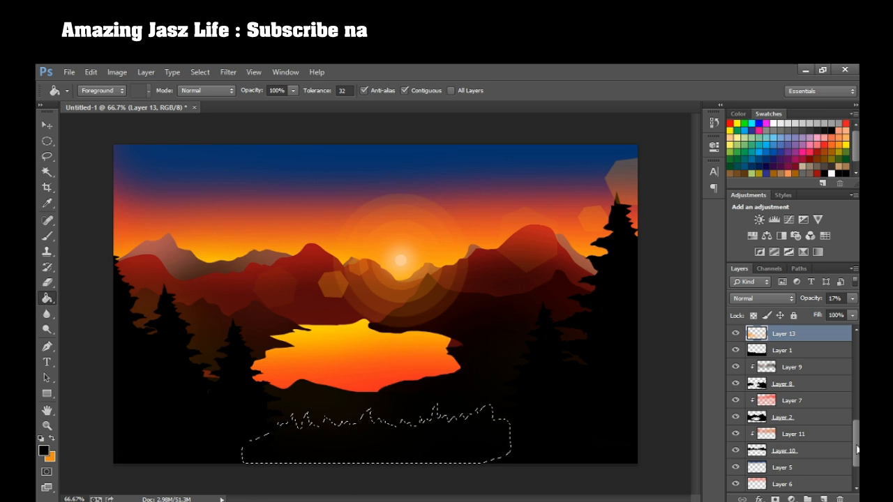
scroll(830, 444, "up", 1)
left_click(823, 500)
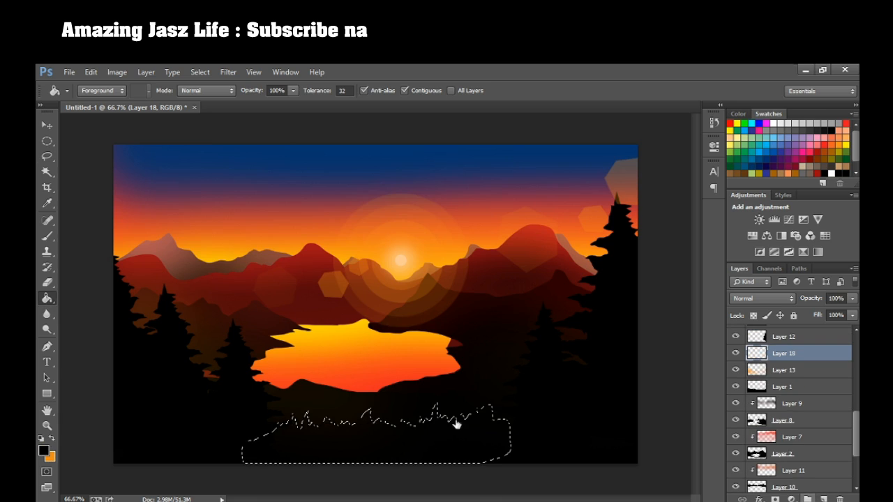
left_click(434, 444)
key("ctrl+d")
Step: Add a new layer above Layer 2 and lasso a jagged ridge shape from the left pines to the lake's upper shore
left_click(45, 126)
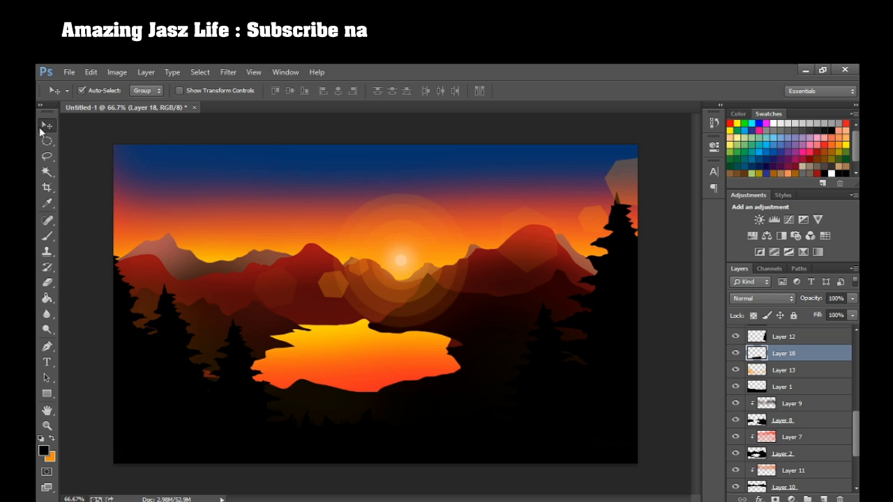
left_click(204, 290)
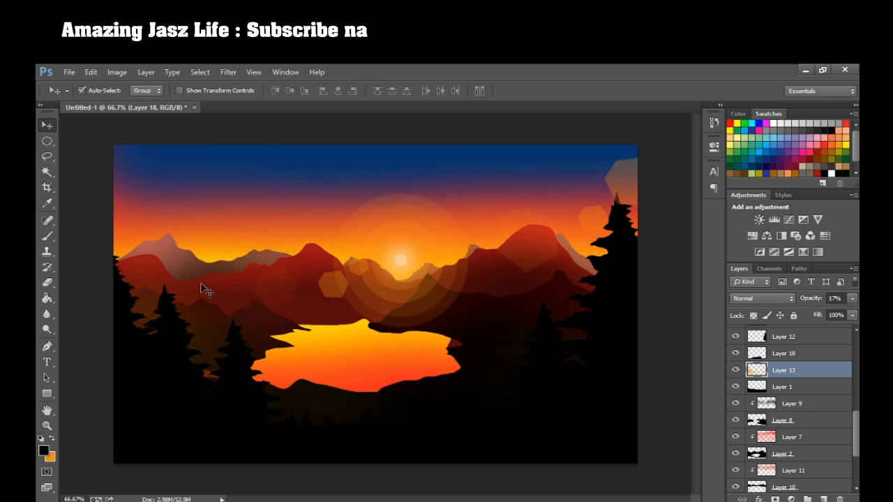
scroll(857, 422, "up", 1)
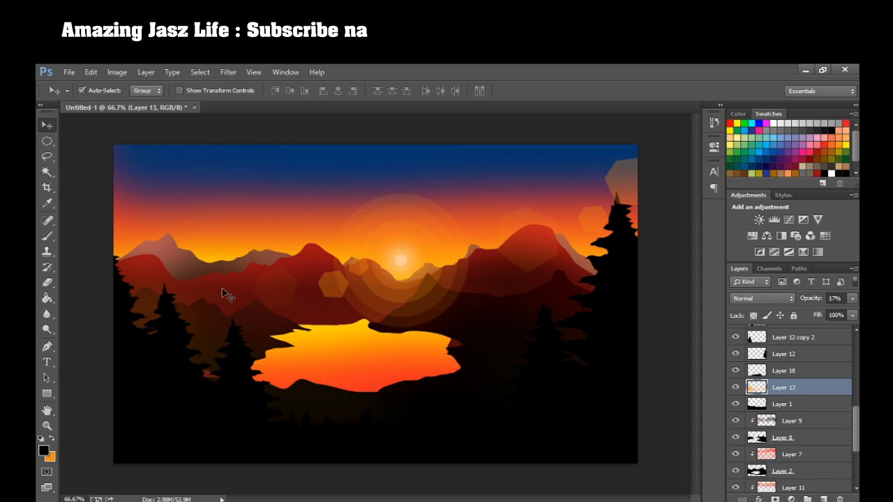
scroll(852, 427, "down", 3)
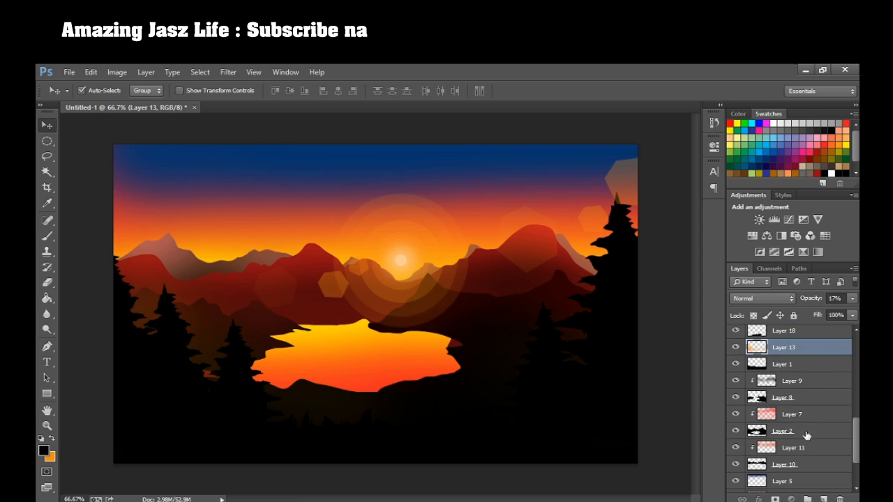
left_click(807, 432)
left_click(823, 498)
left_click(47, 159)
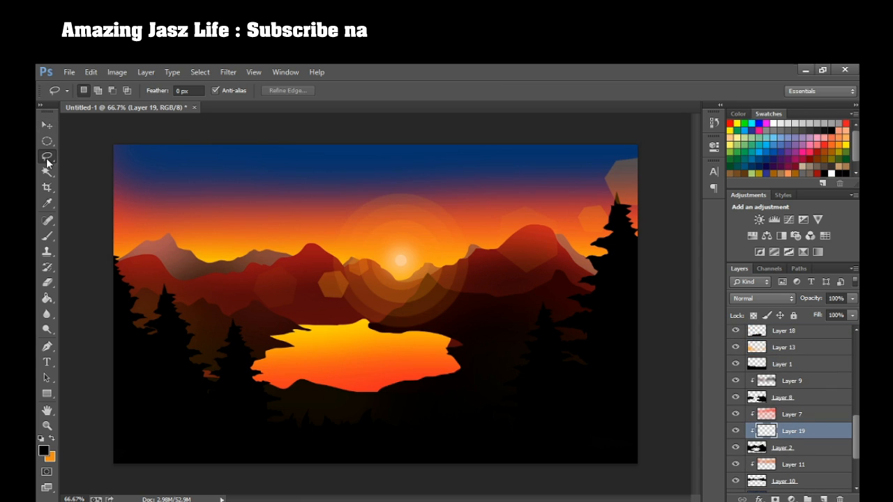
mouse_move(209, 292)
left_mouse_down()
mouse_move(263, 291)
mouse_move(358, 311)
left_mouse_up()
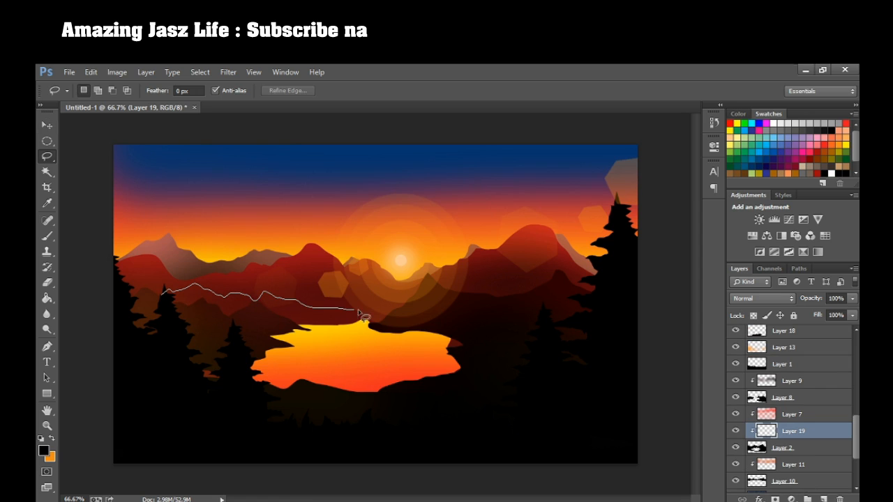
left_click_drag(286, 331, 126, 312)
Step: Fill the ridge selection with black on a new layer above Layer 7, deselect it and set the layer's opacity to 22%
left_click(47, 298)
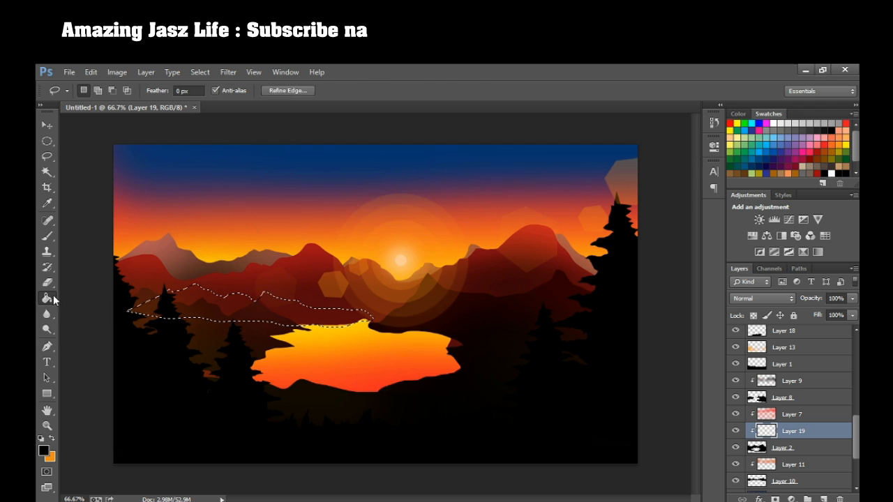
left_click(800, 416)
key("ctrl+shift+alt+n")
left_click(278, 310)
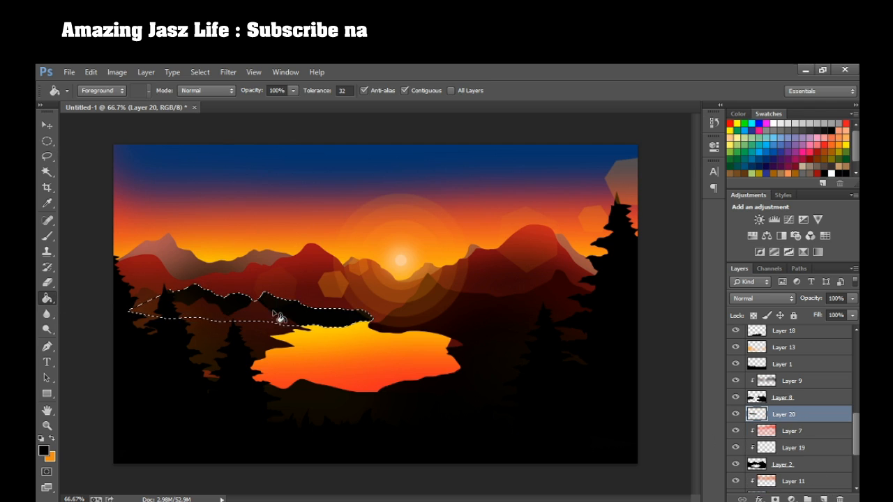
key("ctrl+d")
left_click_drag(853, 300, 808, 315)
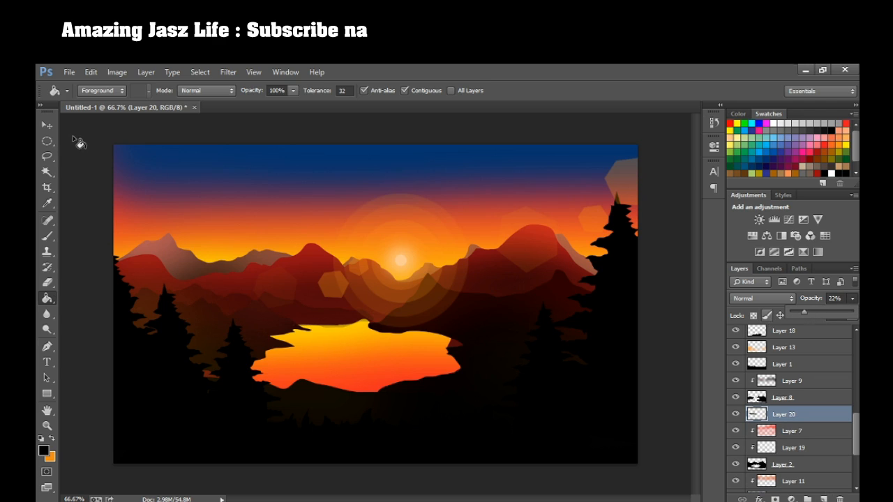
Step: Lasso a freehand area with a jagged upper edge over the lake's right shore and the dark hillside to the right edge
left_click(47, 156)
mouse_move(567, 328)
left_mouse_down()
mouse_move(538, 312)
mouse_move(527, 320)
mouse_move(509, 314)
mouse_move(483, 336)
mouse_move(430, 351)
left_mouse_up()
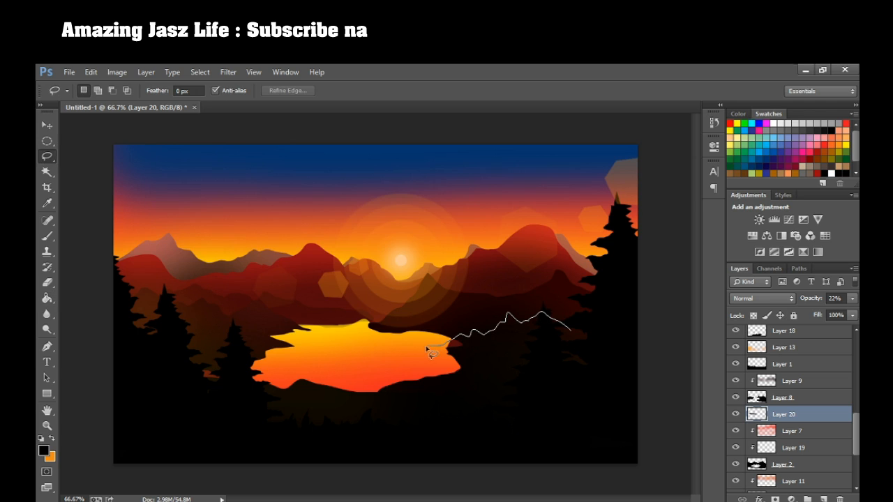
mouse_move(411, 385)
left_mouse_down()
mouse_move(581, 381)
mouse_move(649, 354)
mouse_move(569, 328)
left_mouse_up()
Step: Fill the right-shore selection with black on a new layer above Layer 9, deselect it and set the layer's opacity to 46%
left_click(46, 298)
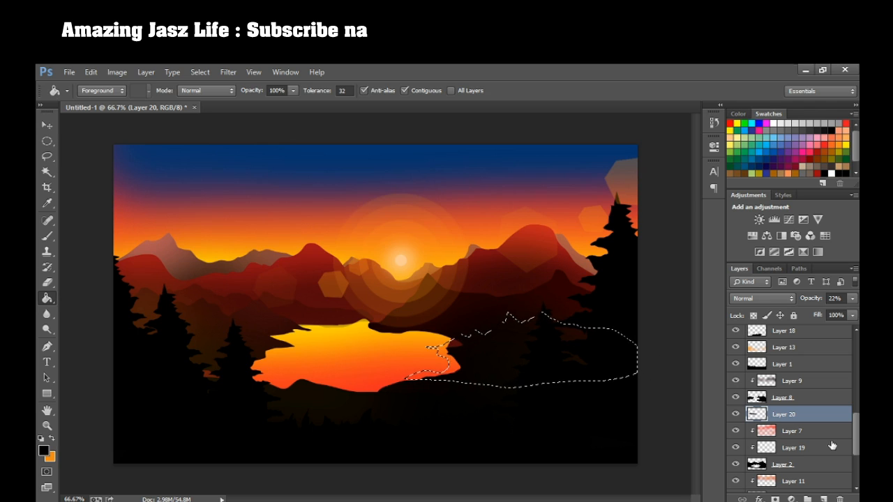
left_click(813, 399)
left_click(824, 498)
left_click(795, 378)
left_click(824, 499)
left_click(544, 383)
key("ctrl+d")
left_click_drag(852, 298, 810, 313)
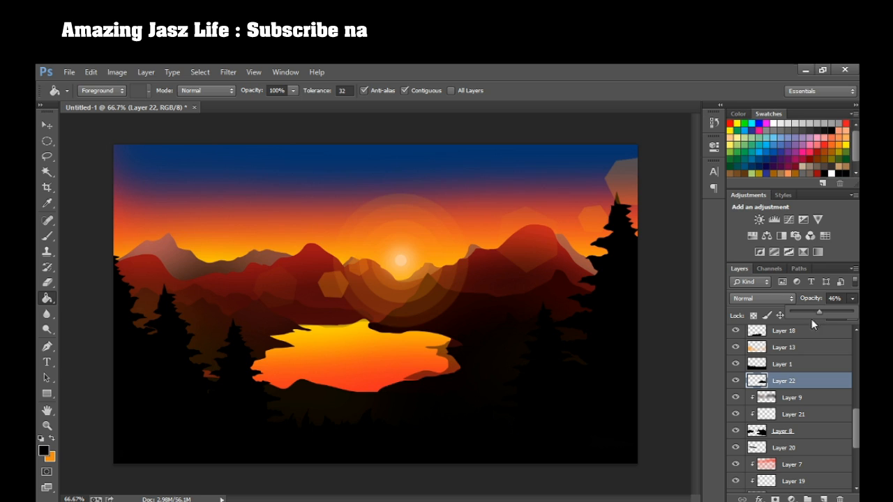
Step: Add a new clipped layer directly above Layer 8
left_click(48, 124)
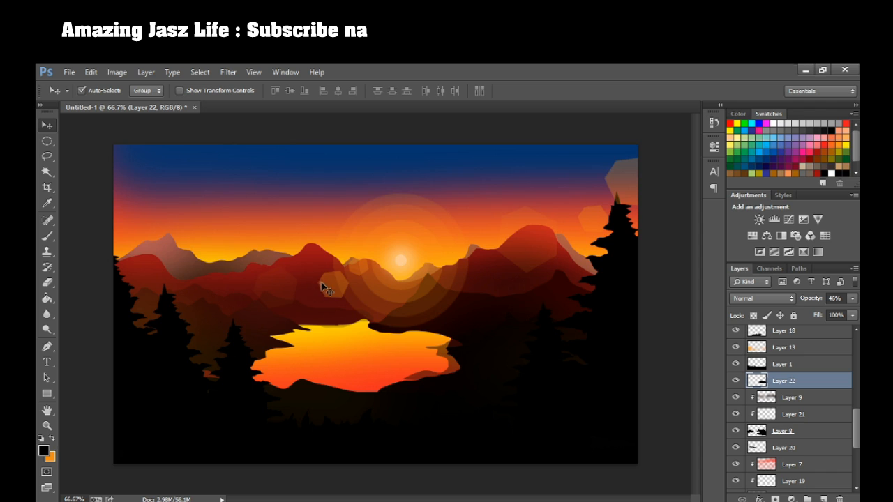
scroll(851, 376, "up", 5)
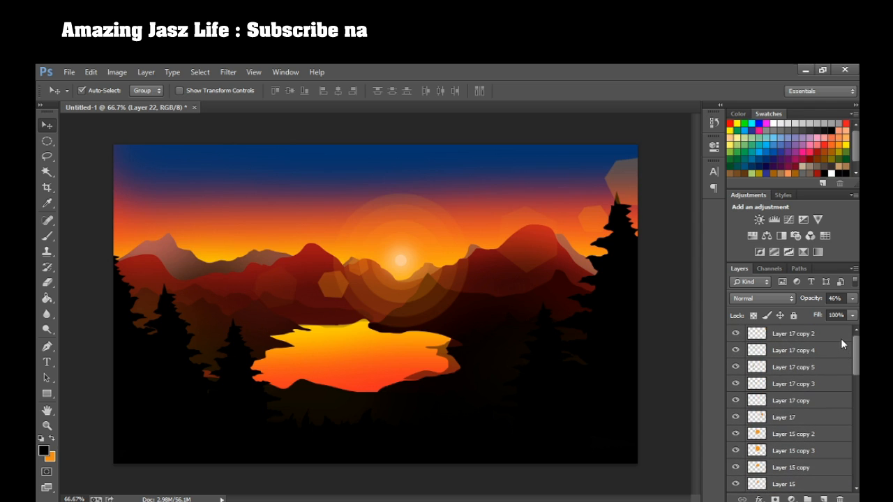
scroll(840, 349, "down", 10)
scroll(843, 412, "up", 4)
scroll(846, 401, "down", 3)
scroll(823, 415, "up", 1)
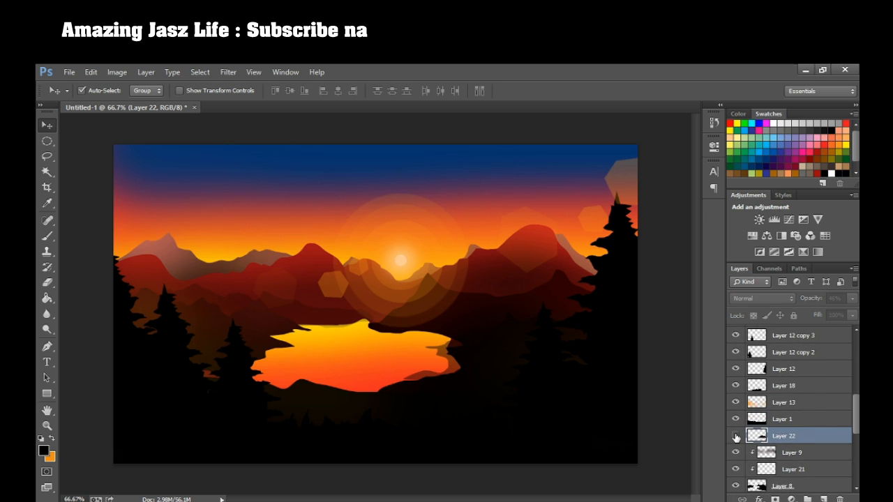
left_click_drag(857, 420, 856, 444)
left_click(820, 403)
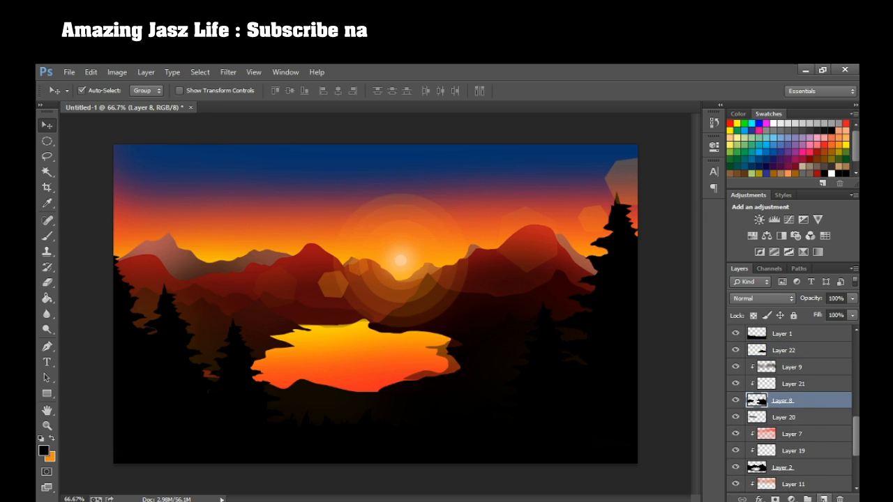
left_click(824, 500)
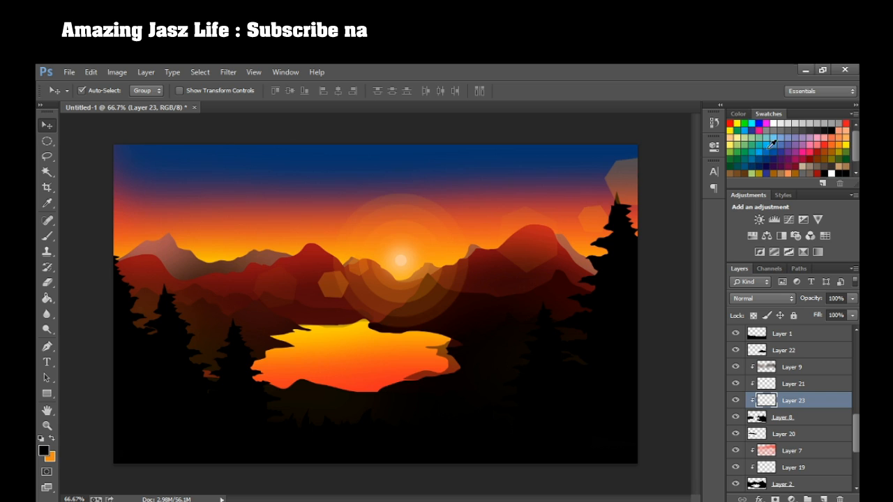
Step: Paint soft yellow highlights along the front hills' ridges on Layer 23 with a 163 px brush at 0% hardness
left_click(46, 236)
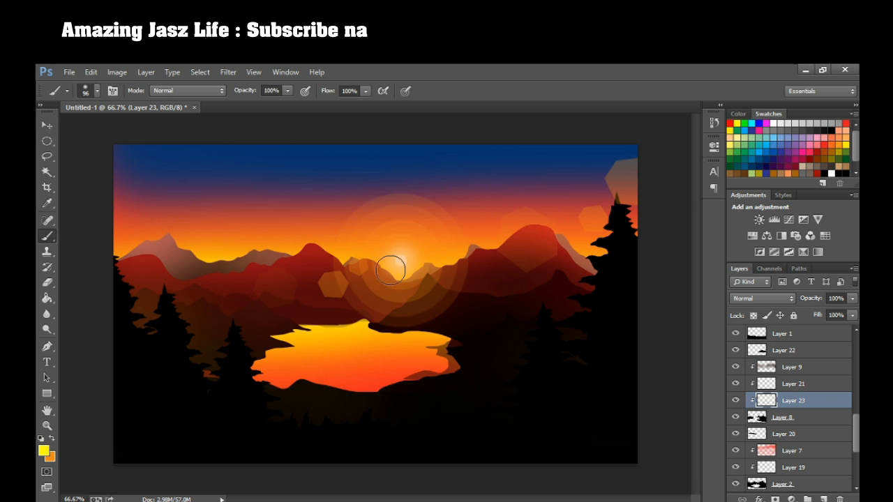
right_click(424, 252)
left_click_drag(536, 280, 534, 281)
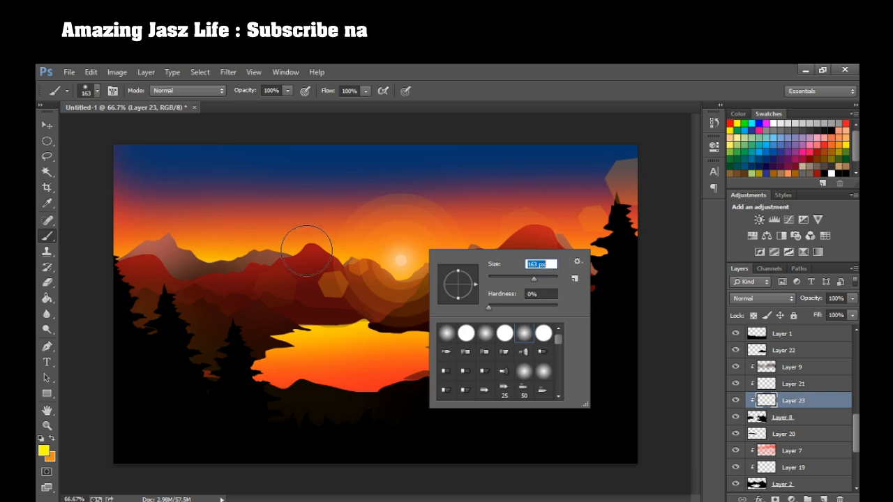
left_click(267, 250)
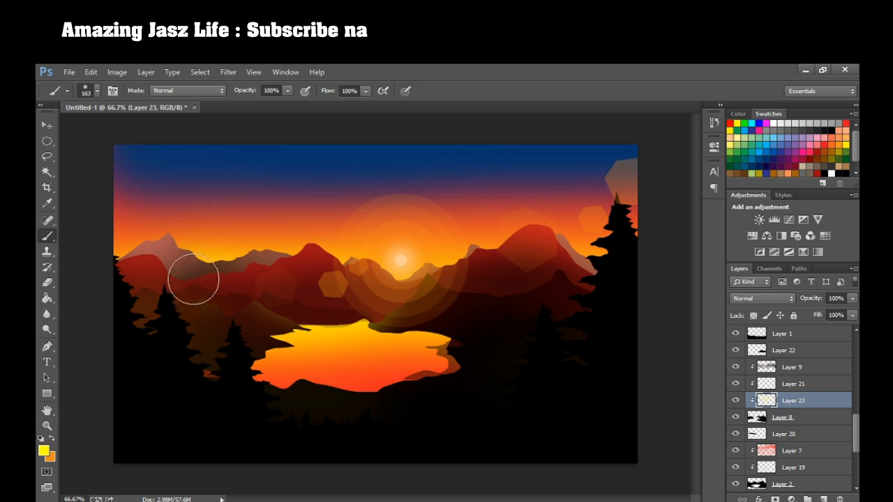
Step: Add a layer above Layer 7, clip it to the red mountains and paint soft yellow highlights along their upper edges
left_click(46, 127)
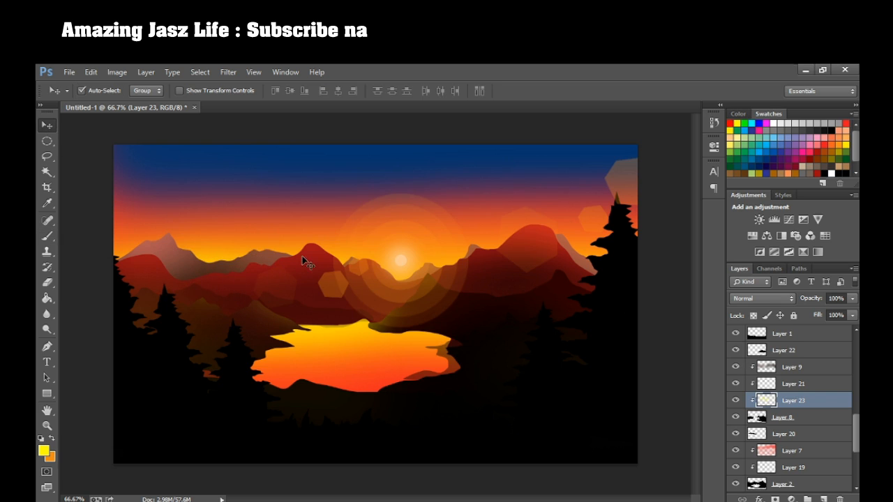
left_click(307, 255)
key("ctrl+shift+alt+n")
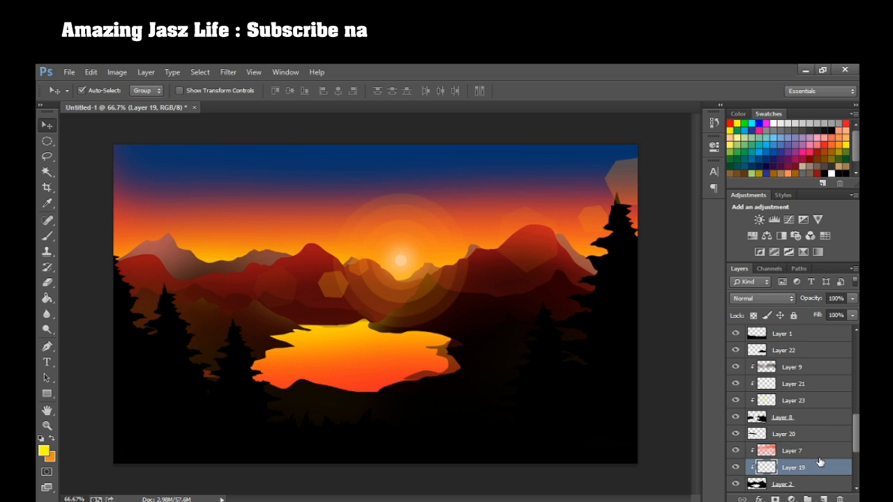
right_click(800, 448)
left_click(731, 233)
left_click(47, 236)
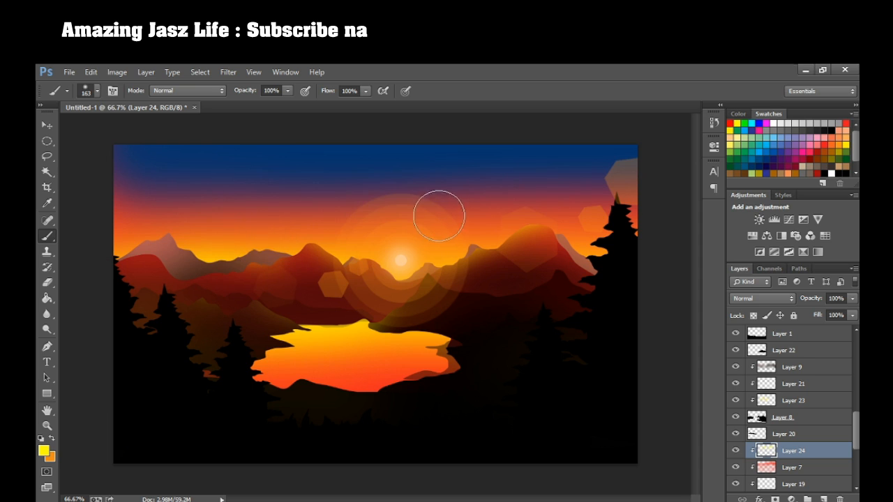
Step: Add a layer above Layer 11, clip it to the farthest mountains and brush soft yellow highlights onto their peaks
left_click(47, 125)
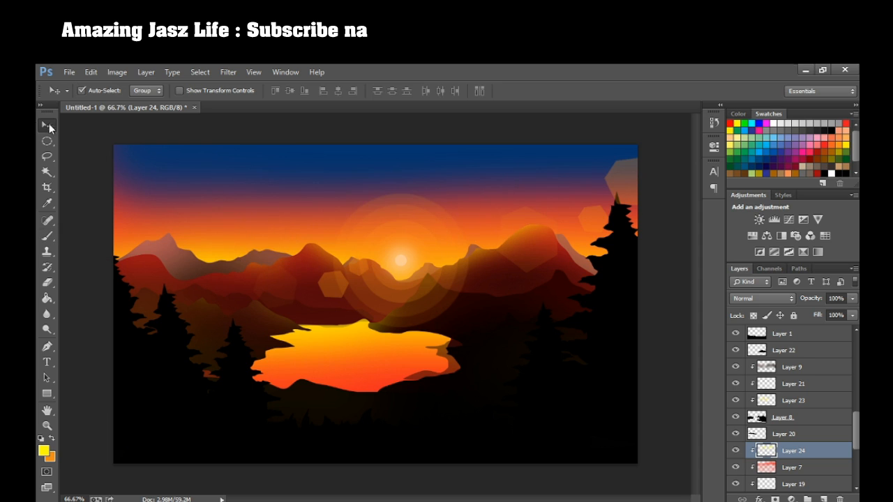
left_click(172, 265)
scroll(856, 434, "up", 2)
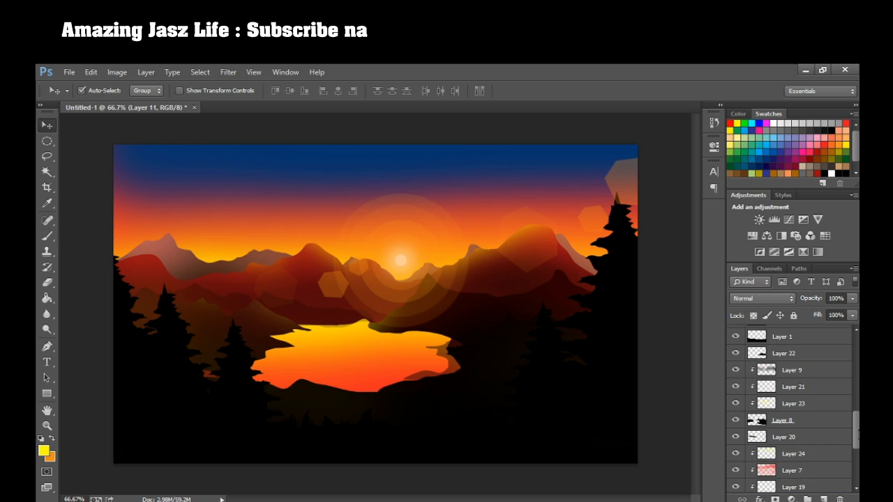
scroll(856, 433, "down", 4)
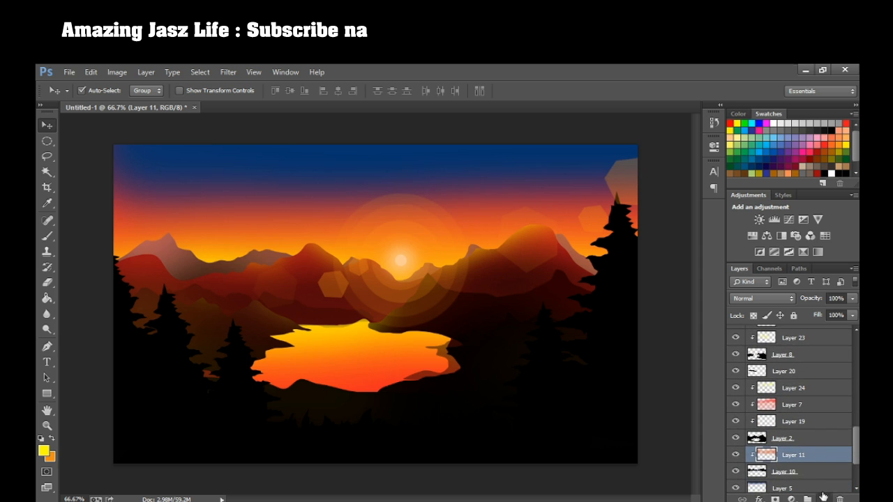
left_click(824, 497)
right_click(803, 457)
left_click(765, 234)
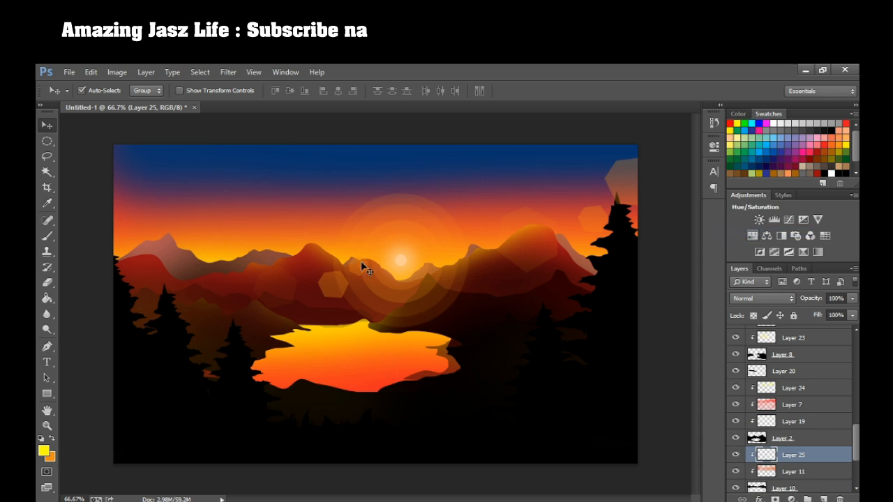
left_click(47, 236)
mouse_move(231, 219)
left_mouse_down()
mouse_move(197, 214)
mouse_move(217, 238)
mouse_move(145, 209)
left_mouse_up()
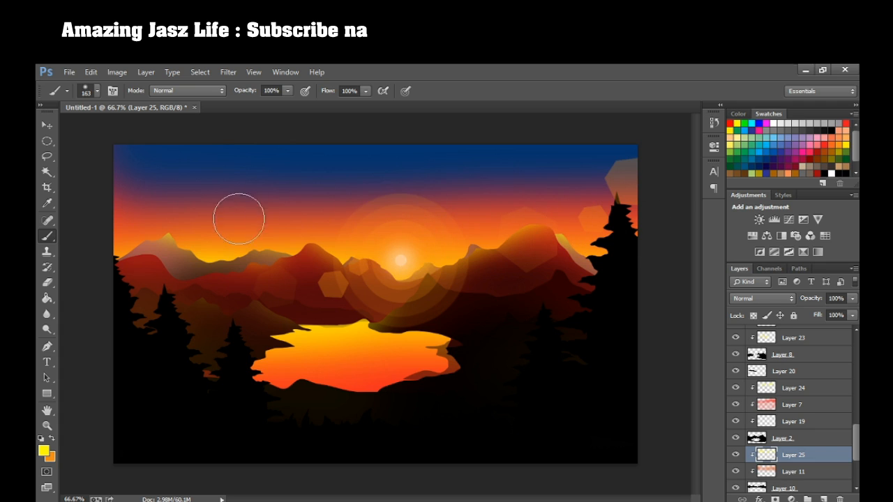
Step: Stamp all visible layers into a new merged layer above Layer 17 copy 2
left_click(48, 127)
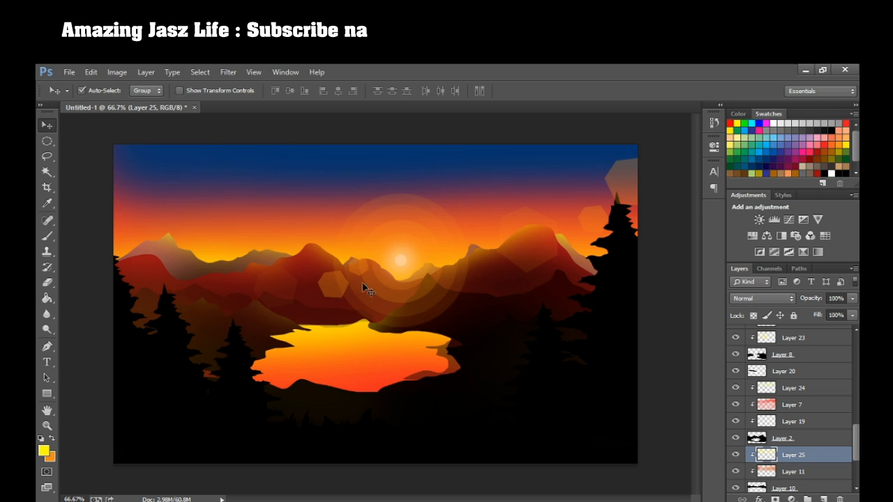
left_click_drag(856, 445, 855, 349)
left_click(809, 349)
left_click(812, 335)
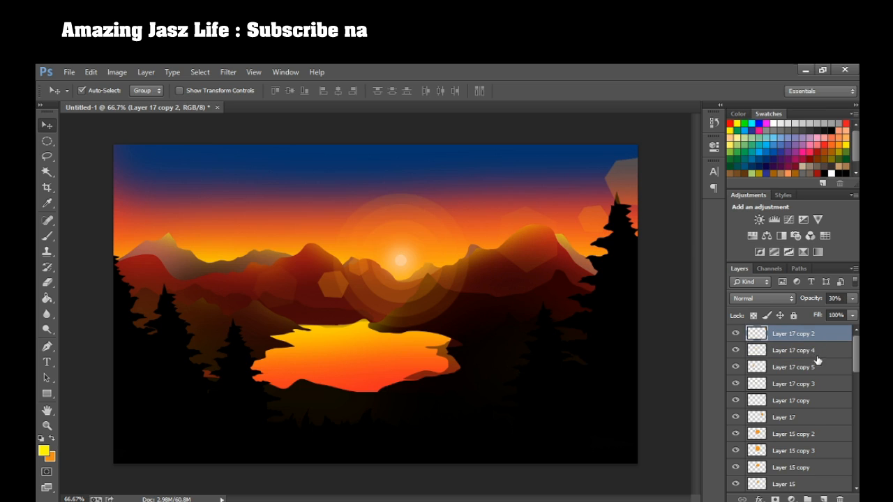
key("ctrl+shift+alt+e")
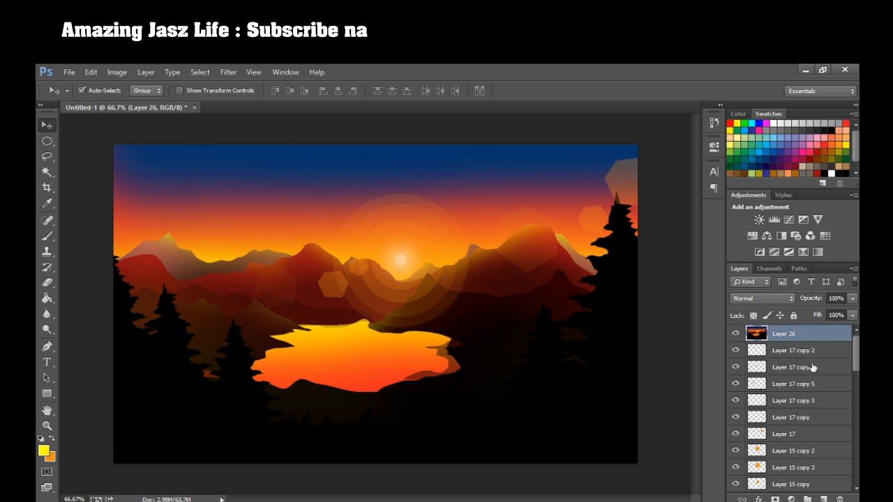
Step: Flip the merged Layer 26 vertically, reduce its height and place it over the lower scene as a reflection
key("ctrl+t")
right_click(360, 237)
left_click(354, 222)
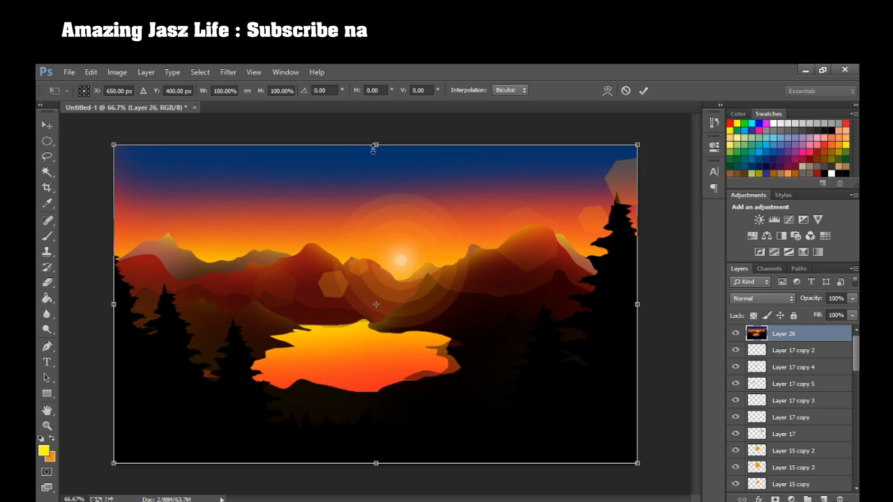
left_click_drag(377, 147, 343, 316)
left_click_drag(367, 358, 367, 501)
left_click_drag(384, 407, 388, 318)
key("Return")
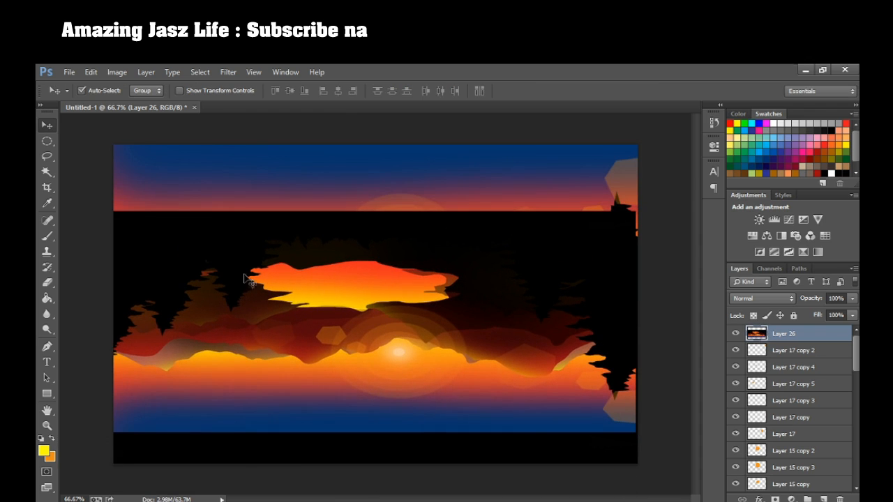
Step: Erase the dark upper band and parts of the lower area of the reflection, and shift the reflection slightly downward
left_click(47, 283)
mouse_move(163, 239)
left_mouse_down()
mouse_move(309, 200)
mouse_move(635, 210)
left_mouse_up()
mouse_move(614, 390)
left_mouse_down()
mouse_move(524, 384)
mouse_move(136, 398)
mouse_move(133, 411)
left_mouse_up()
key("v")
mouse_move(367, 321)
left_mouse_down()
mouse_move(368, 233)
mouse_move(370, 333)
mouse_move(373, 325)
left_mouse_up()
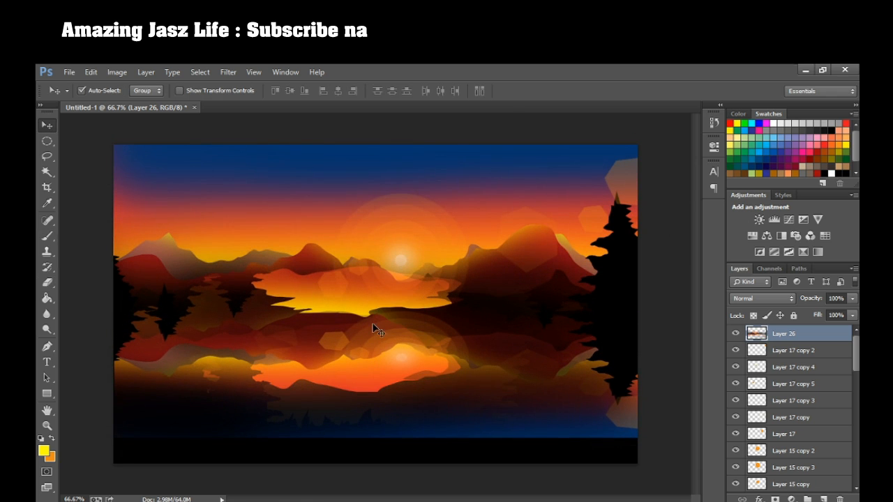
Step: Erase the reflection layer where it covers the mountains, the pines on both sides and the dark shore around the lake
left_click(48, 282)
mouse_move(104, 275)
left_mouse_down()
mouse_move(147, 295)
mouse_move(189, 339)
mouse_move(193, 385)
mouse_move(319, 439)
mouse_move(522, 422)
mouse_move(617, 345)
left_mouse_up()
left_click_drag(301, 279, 612, 279)
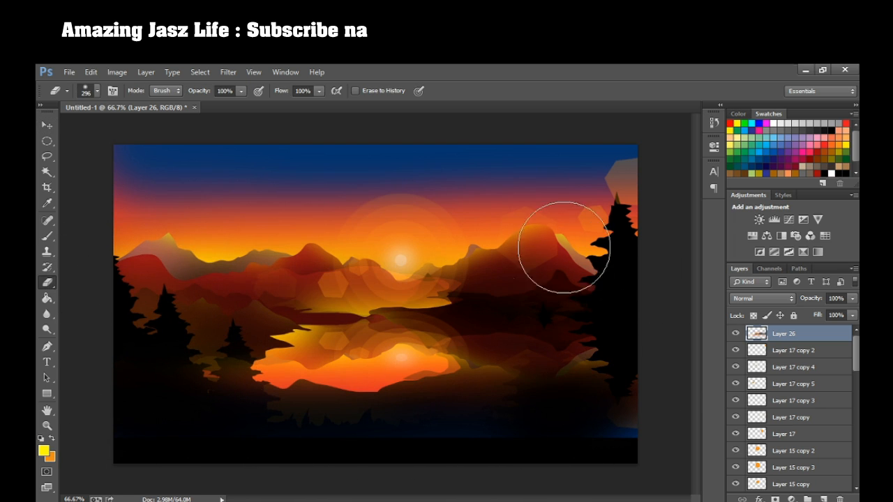
left_click_drag(618, 329, 622, 398)
Step: Lower the opacity of the reflection in Layer 26 to 55%
left_click_drag(841, 309, 827, 310)
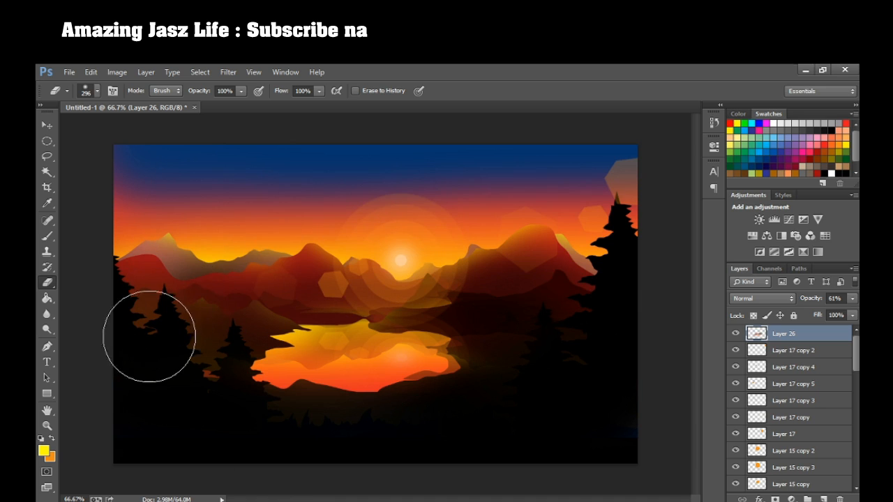
left_click(854, 299)
left_click_drag(829, 311, 838, 311)
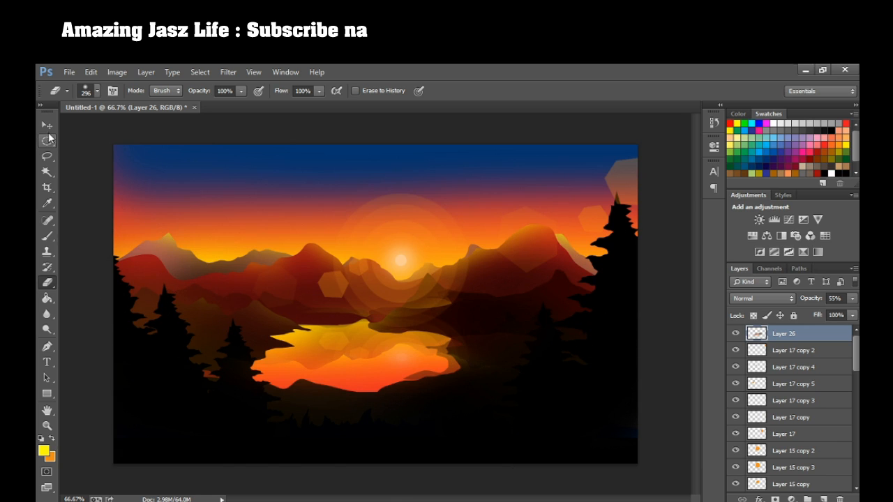
Step: Add a layer above Layer 26 and lasso several thin horizontal ripple shapes across the lake surface
key("v")
left_click(824, 499)
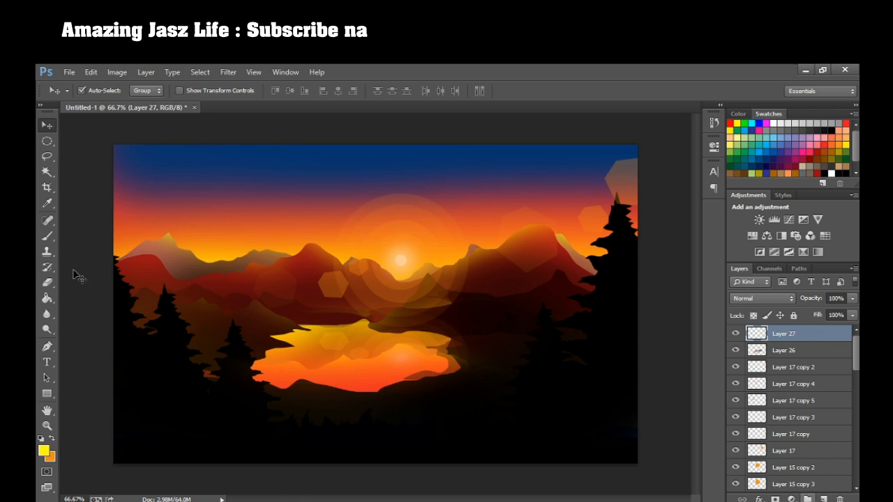
left_click(47, 156)
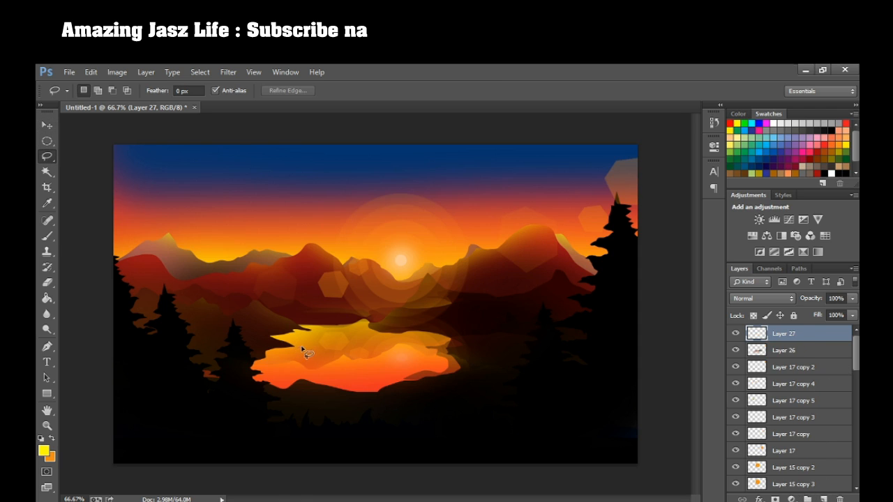
key("shift")
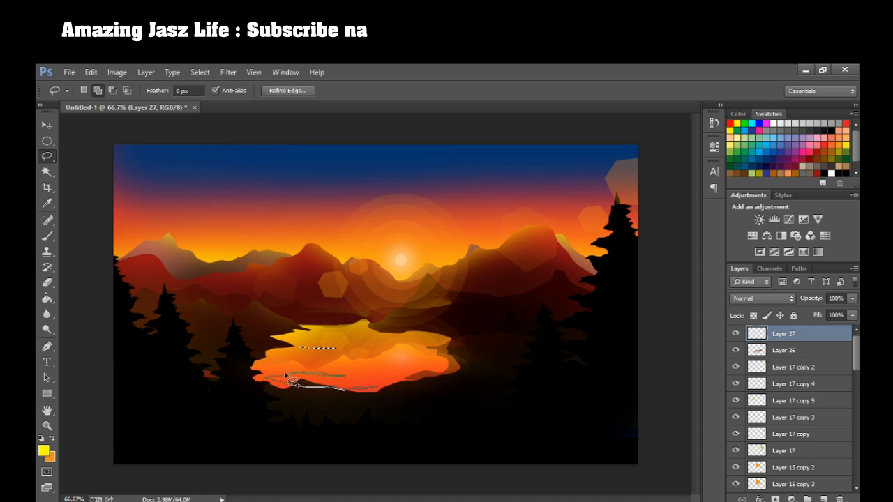
left_click_drag(228, 370, 230, 368)
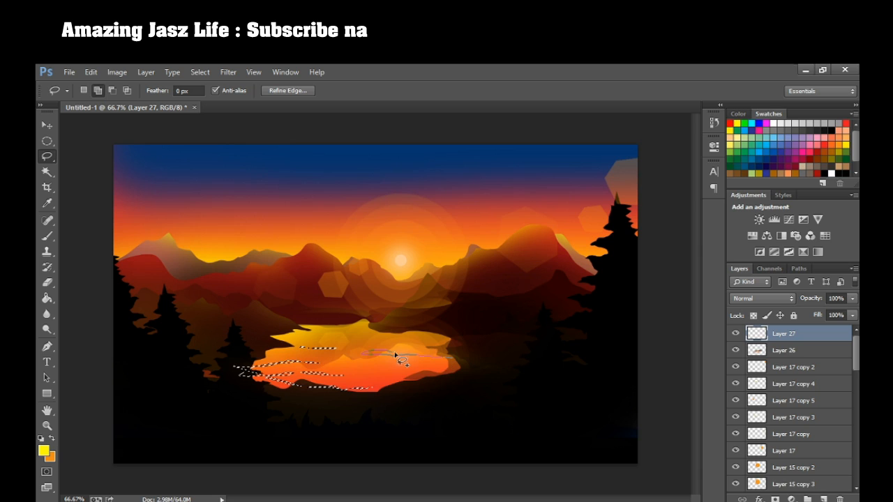
mouse_move(438, 367)
left_mouse_down()
mouse_move(411, 354)
mouse_move(419, 339)
left_mouse_up()
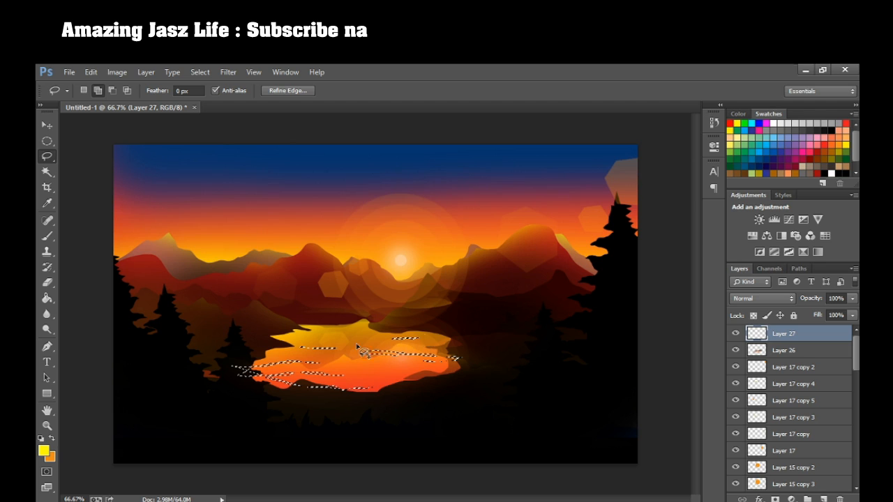
mouse_move(281, 337)
left_mouse_down()
mouse_move(309, 338)
mouse_move(288, 338)
left_mouse_up()
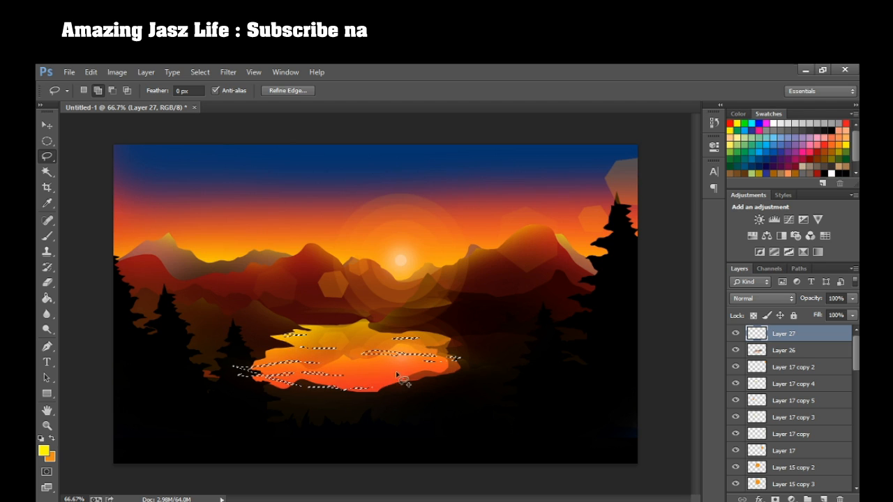
Step: Fill the ripple selections with white on another new layer above Layer 27, then clear the selection
left_click(41, 438)
left_click(51, 438)
left_click(47, 298)
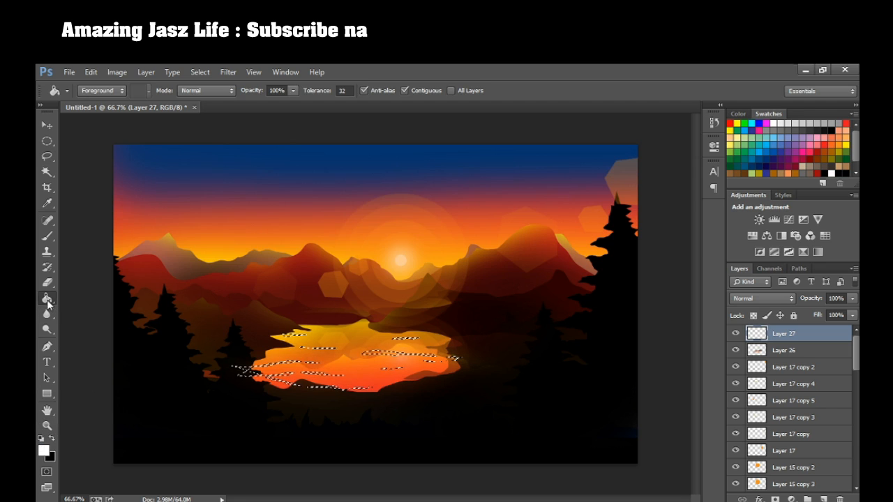
left_click(824, 499)
left_click(347, 370)
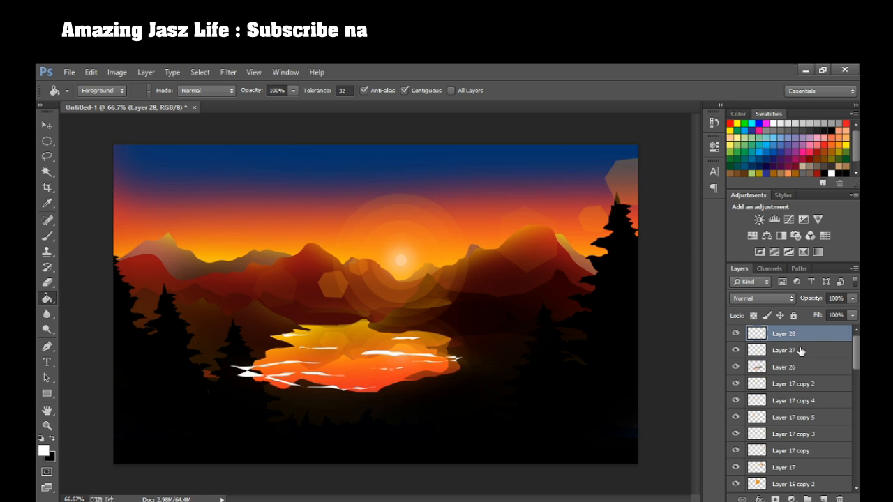
Step: Move the white ripples in Layer 28 below Layer 10 and lower their opacity to 69%
left_click_drag(796, 339, 758, 417)
left_click_drag(852, 300, 833, 320)
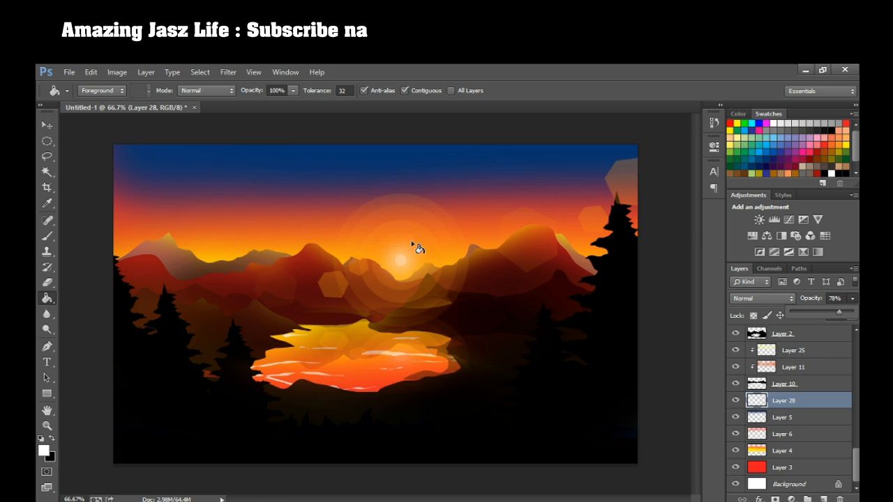
left_click(47, 125)
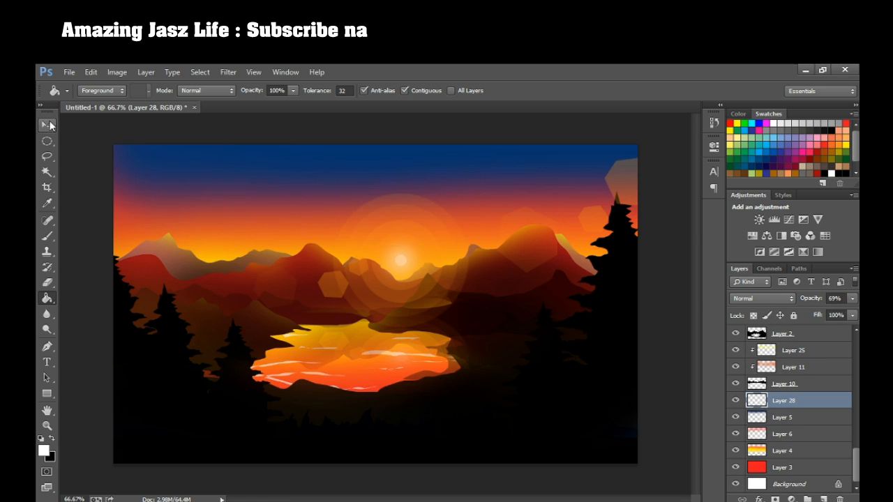
left_click(47, 124)
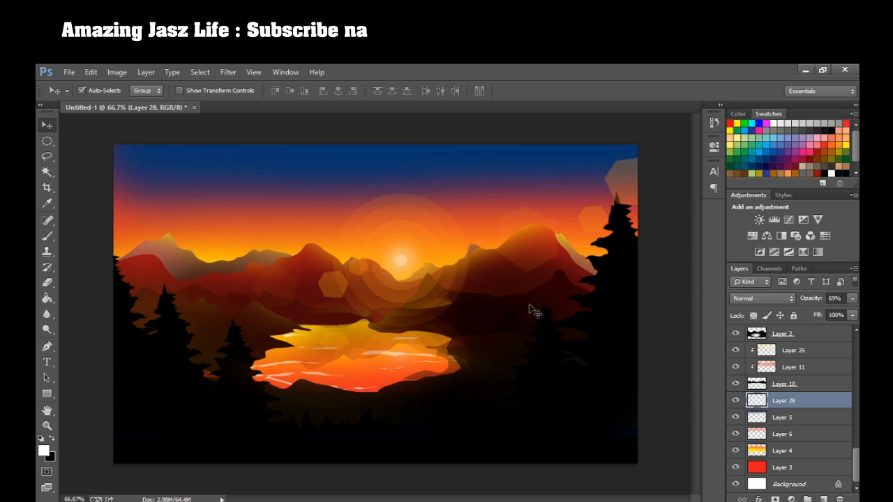
Step: Copy the Layer 17 hexagon flare from the right mountain to the image's lower-right corner and enlarge it
left_click(532, 253)
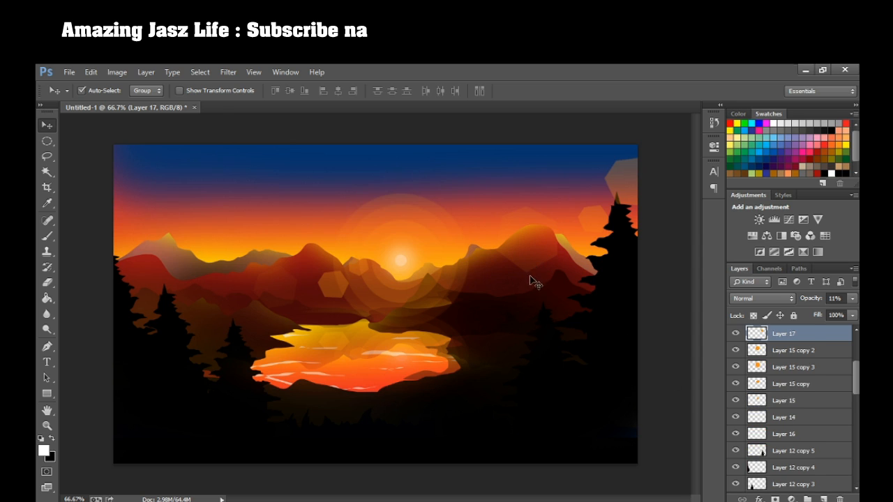
left_click_drag(526, 255, 588, 434, "alt")
key("ctrl+t")
left_click_drag(616, 376, 640, 352)
left_click_drag(628, 291, 652, 318)
left_click_drag(592, 392, 504, 379)
key("Return")
Step: Duplicate the hexagon flare into progressively smaller copies placed in a diagonal line from the lower-right corner toward the lake
key("ctrl+j")
key("ctrl+t")
left_click_drag(568, 356, 508, 416)
mouse_move(526, 393)
left_mouse_down()
mouse_move(497, 404)
mouse_move(521, 398)
left_mouse_up()
left_click_drag(493, 427, 524, 315)
key("Return")
key("ctrl+t")
key("Return")
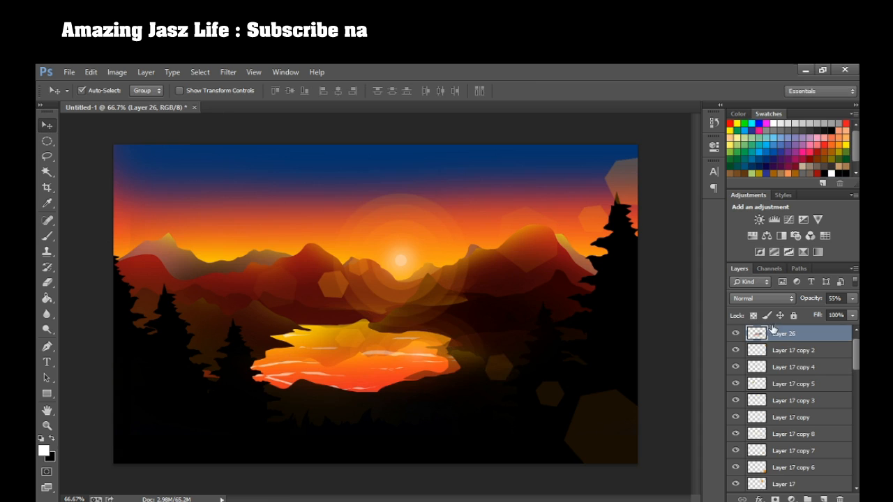
Step: Shift the smallest flare nearest the lake slightly right and raise its opacity to 38%
left_click_drag(496, 371, 507, 371)
left_click(852, 299)
left_click(818, 313)
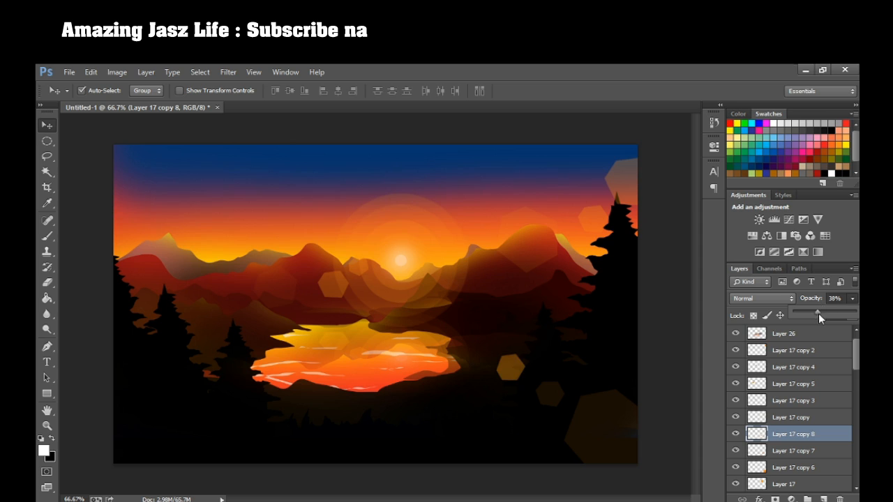
Step: Duplicate the 38% opacity flare, shrink the copy and place it up and to the left beside the lake's right shore
left_click(520, 370)
key("ctrl+t")
left_click_drag(522, 351, 481, 329)
key("Return")
key("ctrl+t")
key("Return")
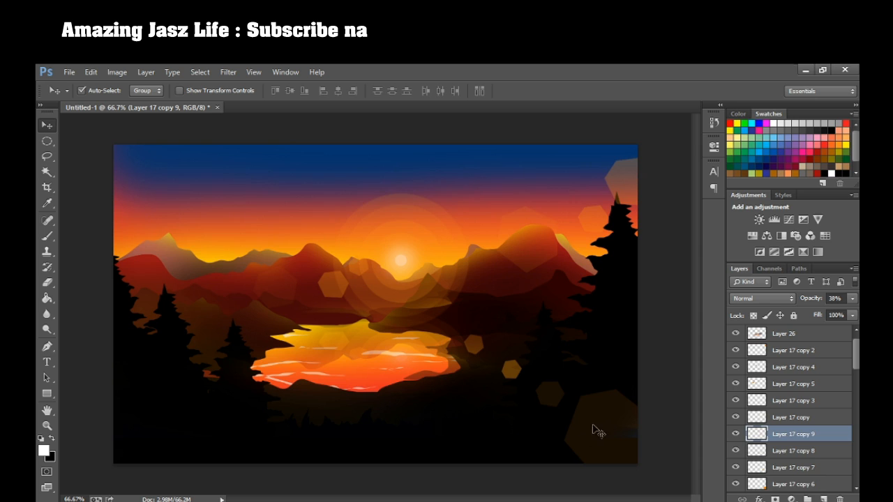
Step: Add a layer above Layer 12 copy 5 and dab yellow over the right pine and lower-right ground with a soft 489 px brush
left_click(593, 431)
left_click(544, 429)
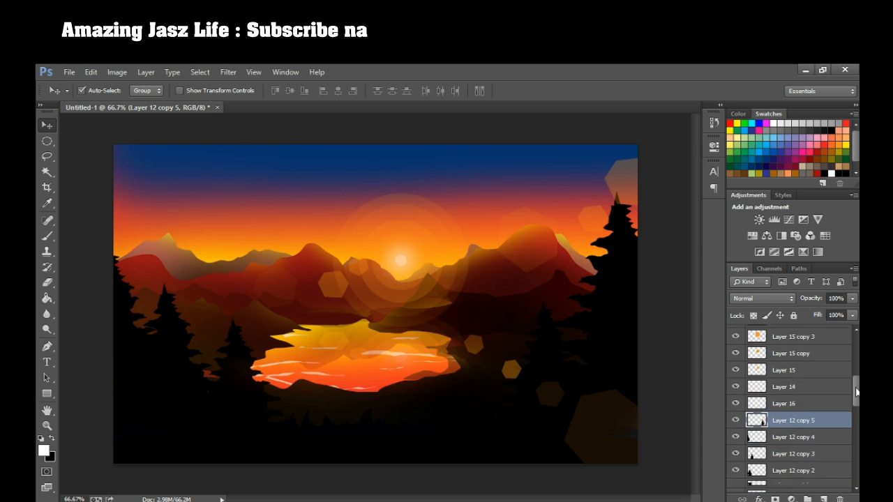
left_click(824, 500)
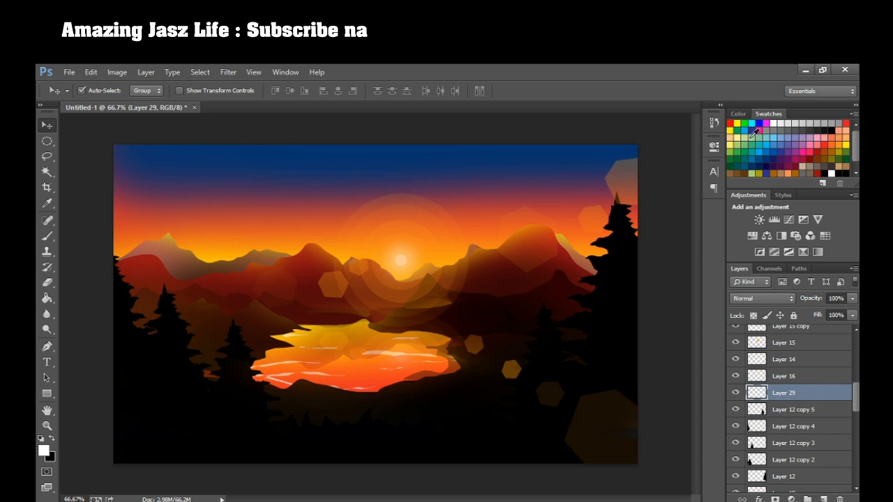
key("b")
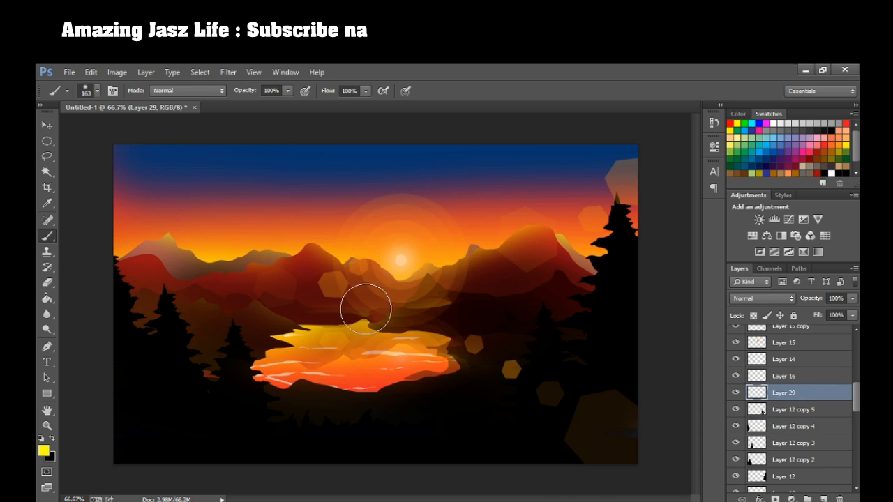
right_click(509, 349)
left_click(628, 376)
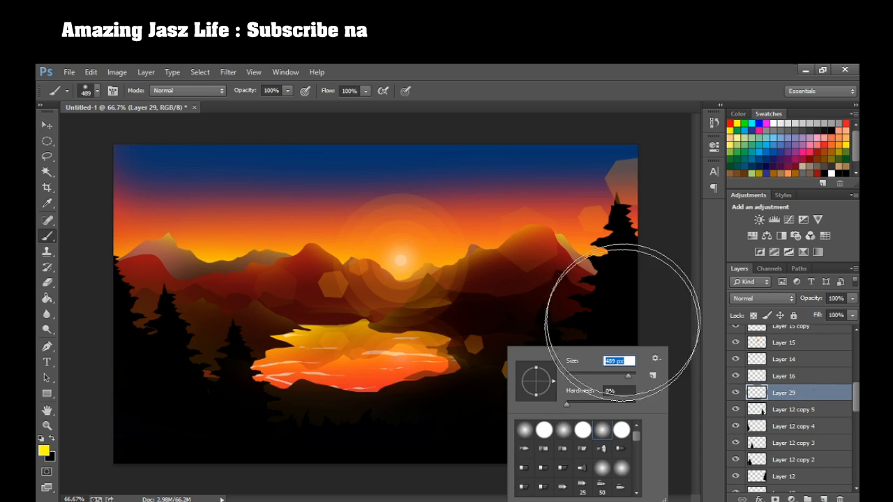
left_click(657, 323)
left_click(560, 447)
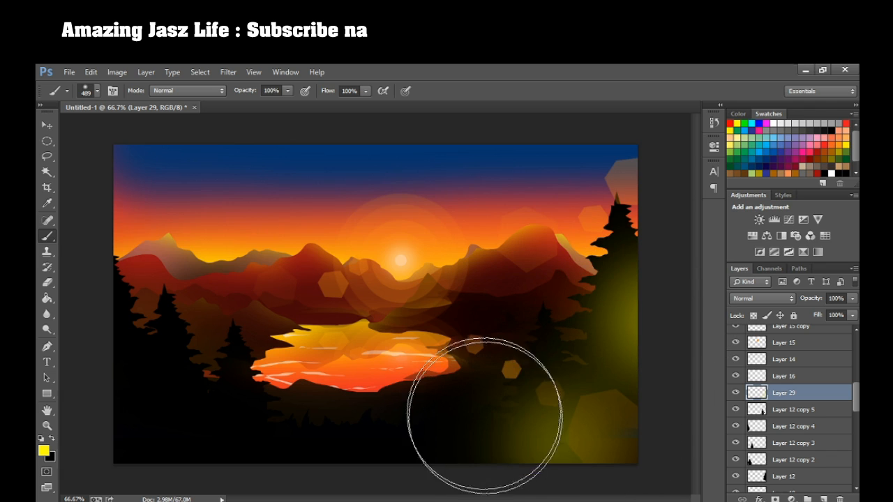
Step: Lower Layer 29's opacity to 14% and dab more soft yellow glow over the lower-right ground
left_click_drag(837, 312, 777, 323)
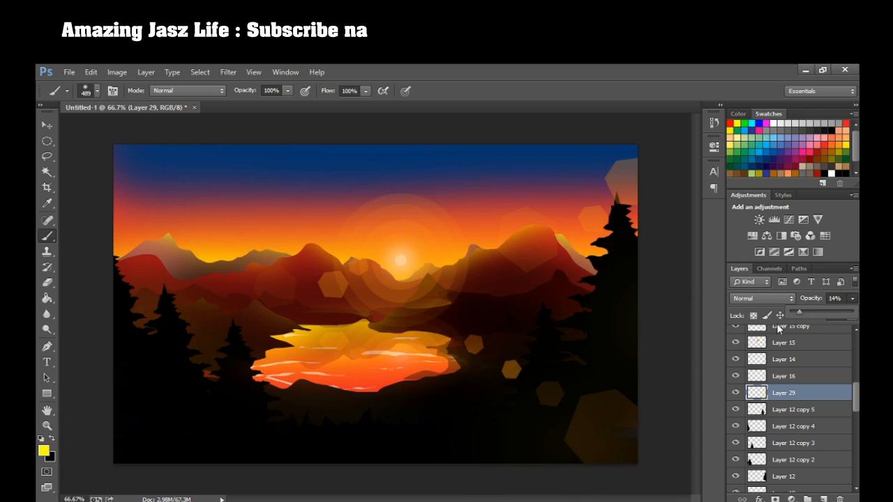
left_click(583, 448)
left_click(581, 451)
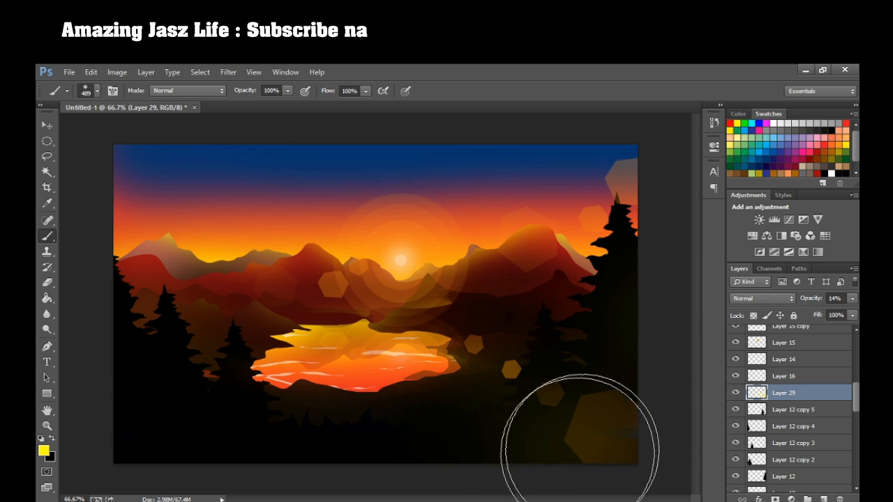
Step: Duplicate the small hexagon flare just left of the sun and scale the copy down
left_click(46, 124)
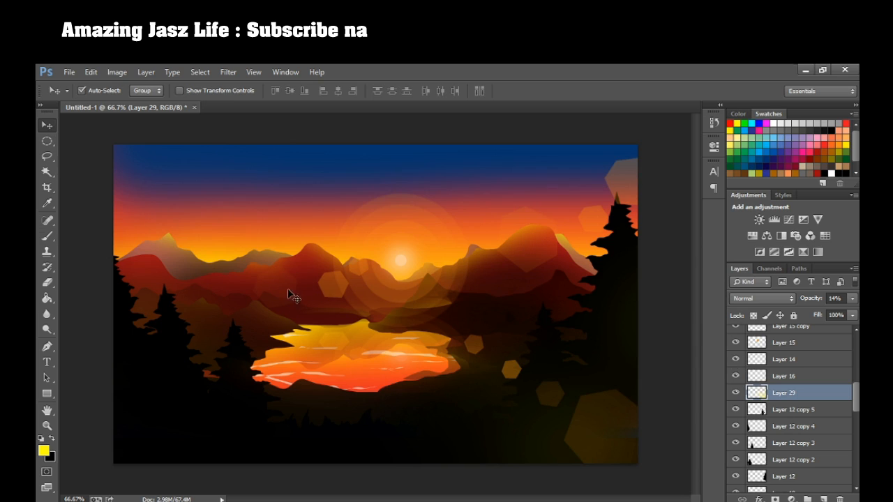
left_click(365, 269)
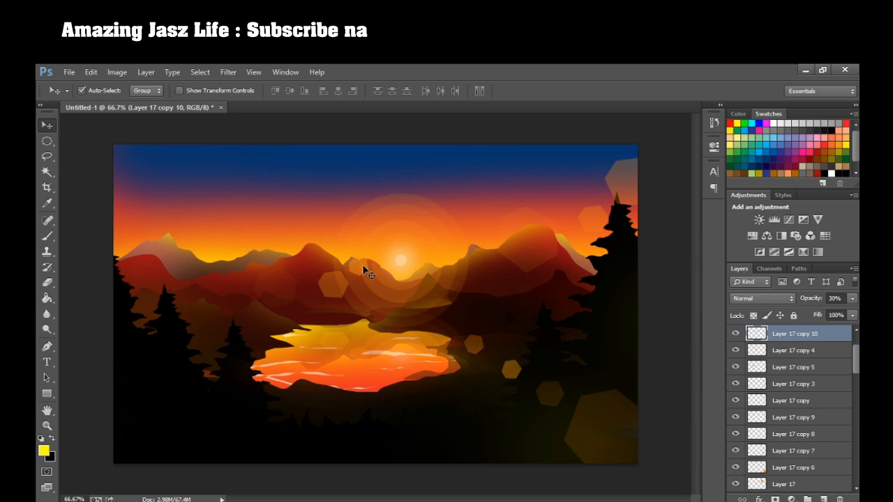
key("ctrl+t")
mouse_move(371, 256)
left_mouse_down()
mouse_move(362, 264)
mouse_move(377, 252)
left_mouse_up()
key("Return")
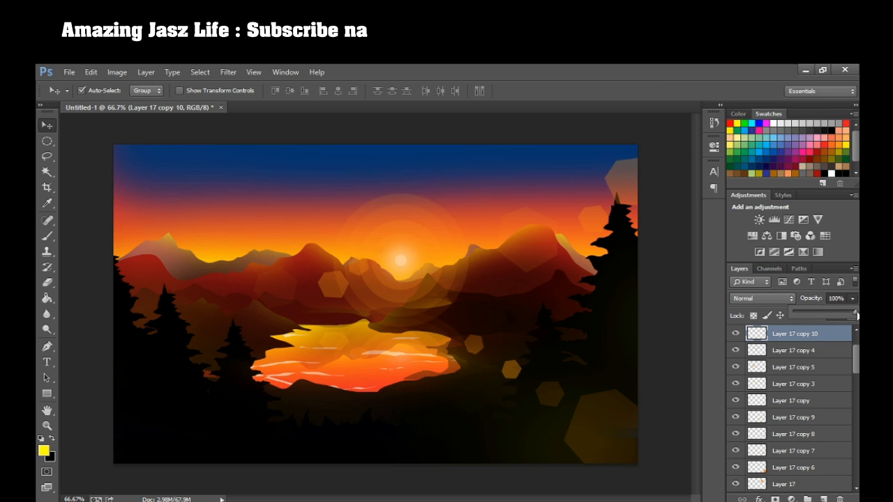
Step: Place the shrunken flare at 100% opacity just above the lake's right shore, continuing the diagonal line of flares
left_click_drag(371, 253, 458, 316)
key("ctrl+t")
key("Return")
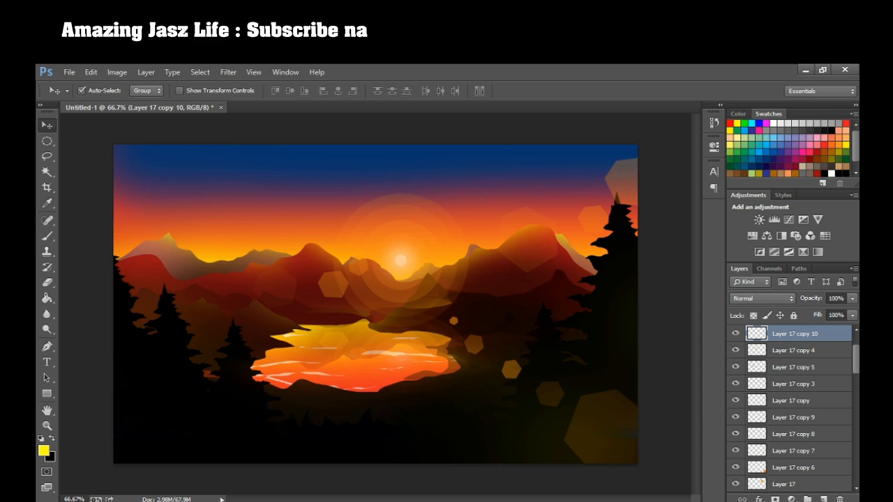